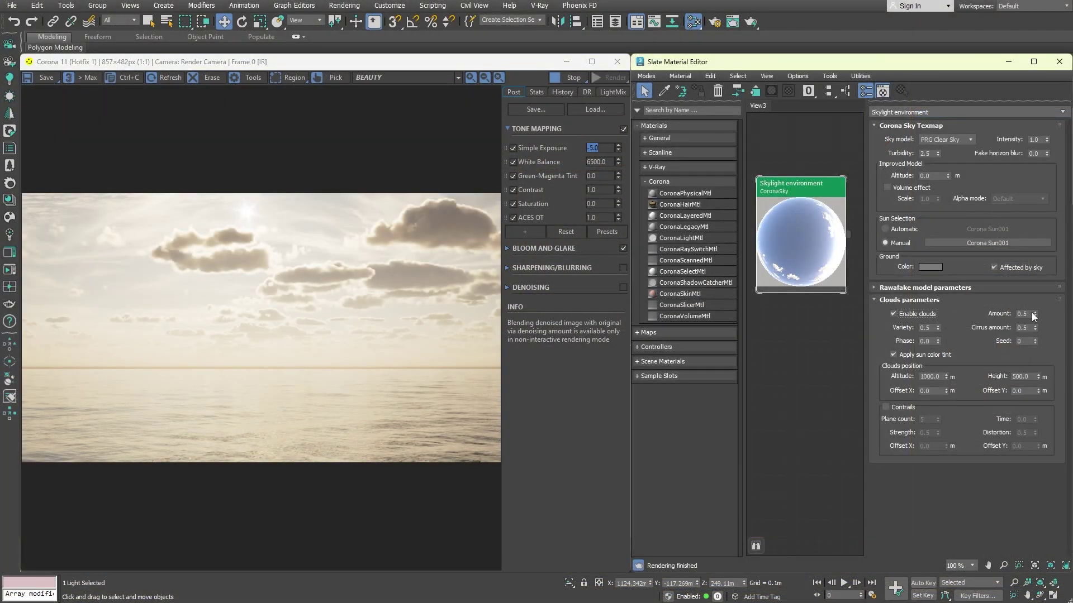
Step: Set the cloud amount to 0.9 and adjust the tone curve's dark and bright ends
{"action": "type", "text": "0.9"}
{"action": "key", "text": "Return"}
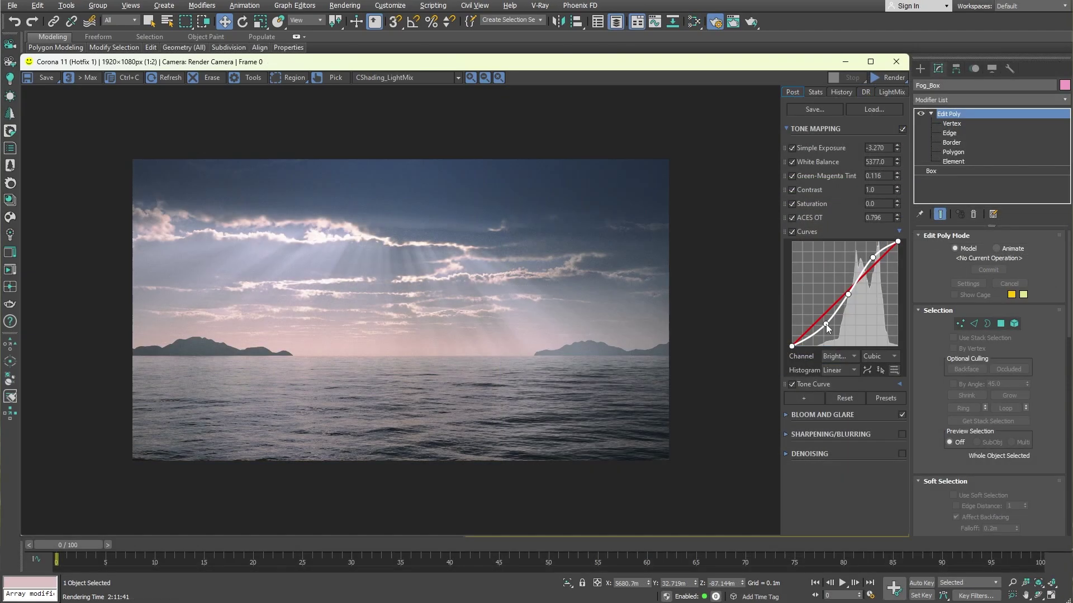
{"action": "left_click_drag", "start_coordinate": [826, 324], "coordinate": [825, 325]}
{"action": "left_click_drag", "start_coordinate": [873, 258], "coordinate": [848, 294]}
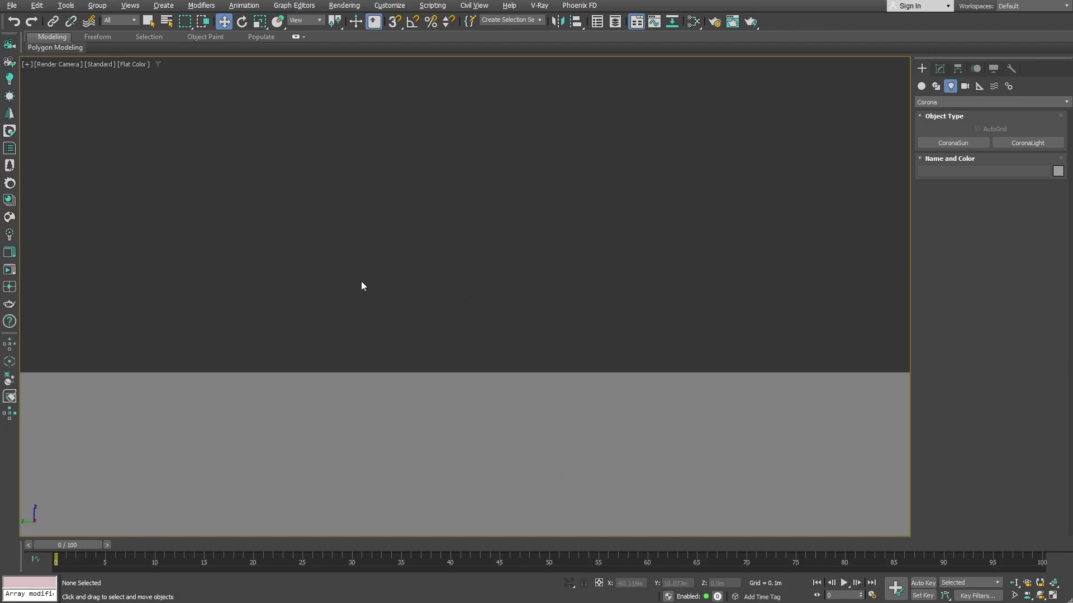
Step: Restore the viewports and drag out a targeted Corona Sun aimed at the scene
{"action": "key", "text": "alt+w"}
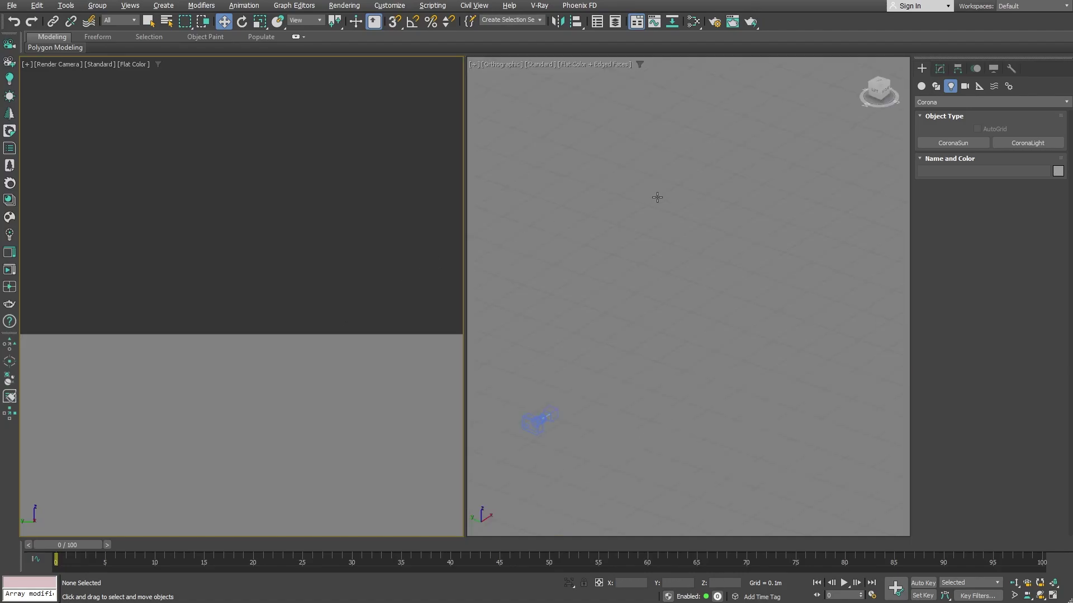
{"action": "left_click", "coordinate": [932, 141]}
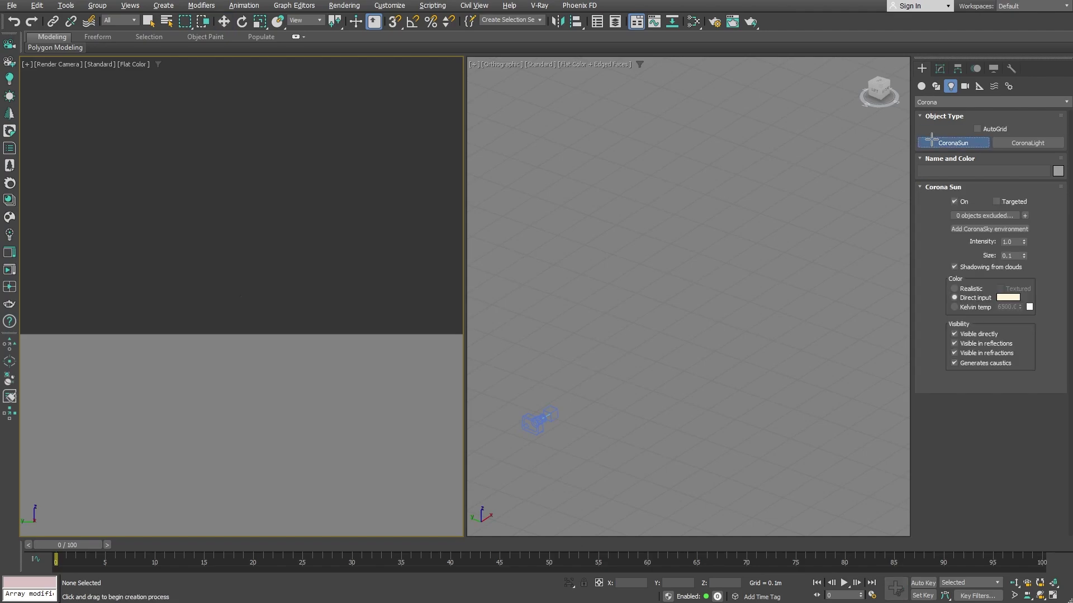
{"action": "left_click_drag", "start_coordinate": [840, 162], "coordinate": [559, 434]}
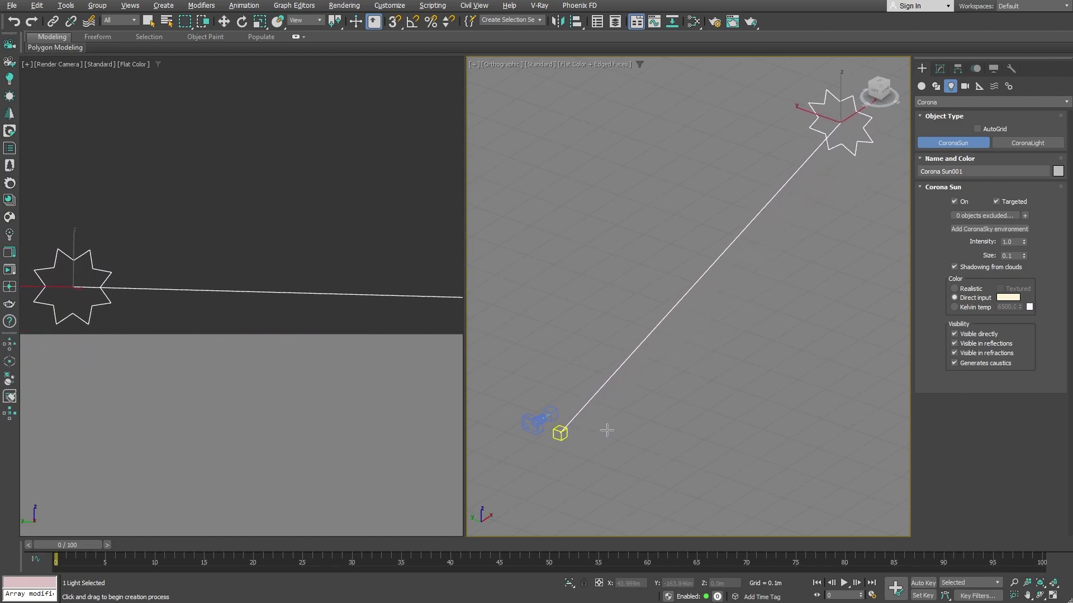
{"action": "left_click", "coordinate": [646, 408]}
{"action": "right_click", "coordinate": [596, 326]}
Step: Move the Corona Sun up so it sits high in the camera's sky
{"action": "middle_click_drag", "start_coordinate": [596, 326], "coordinate": [704, 313], "text": "alt"}
{"action": "left_click_drag", "start_coordinate": [629, 146], "coordinate": [779, 59]}
{"action": "middle_click_drag", "start_coordinate": [762, 249], "coordinate": [762, 280]}
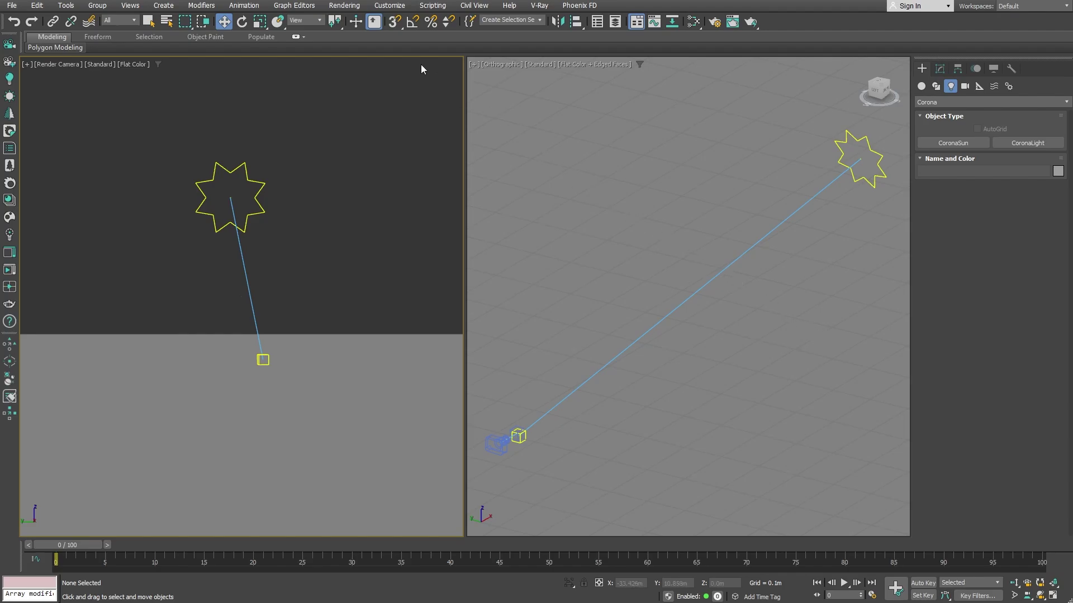
Step: With the Environment dialog open, add a CoronaSky environment map from Corona Sun001's parameters
{"action": "left_click", "coordinate": [339, 6]}
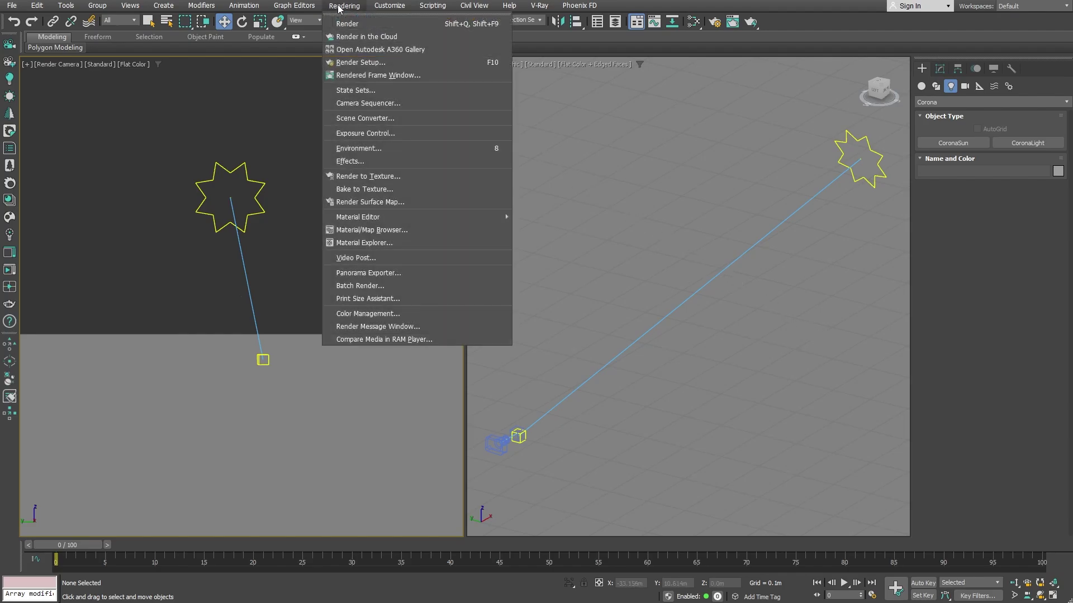
{"action": "left_click", "coordinate": [349, 148]}
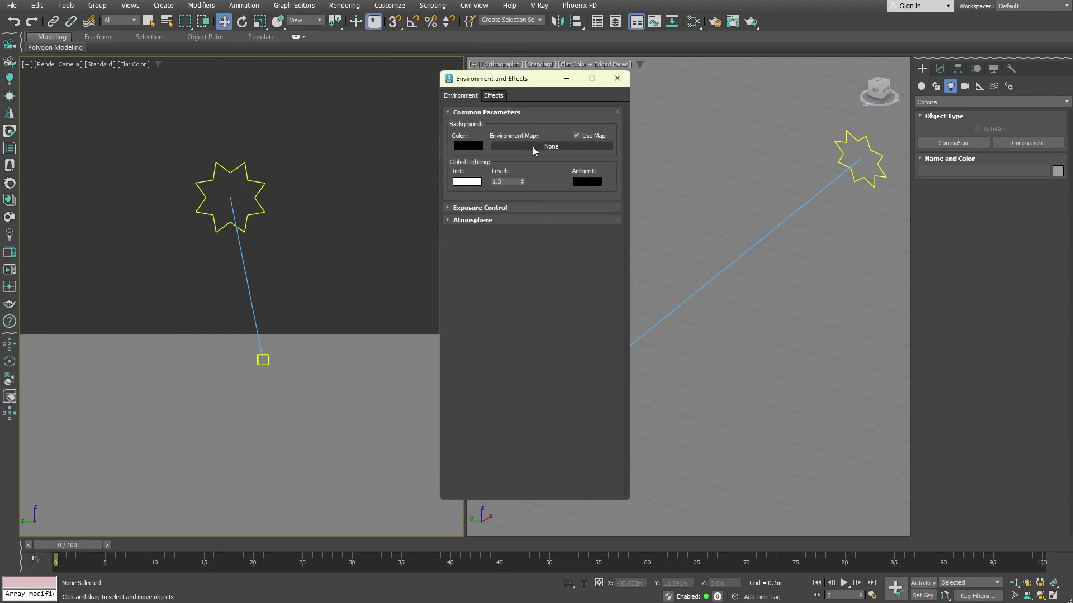
{"action": "left_click", "coordinate": [859, 131]}
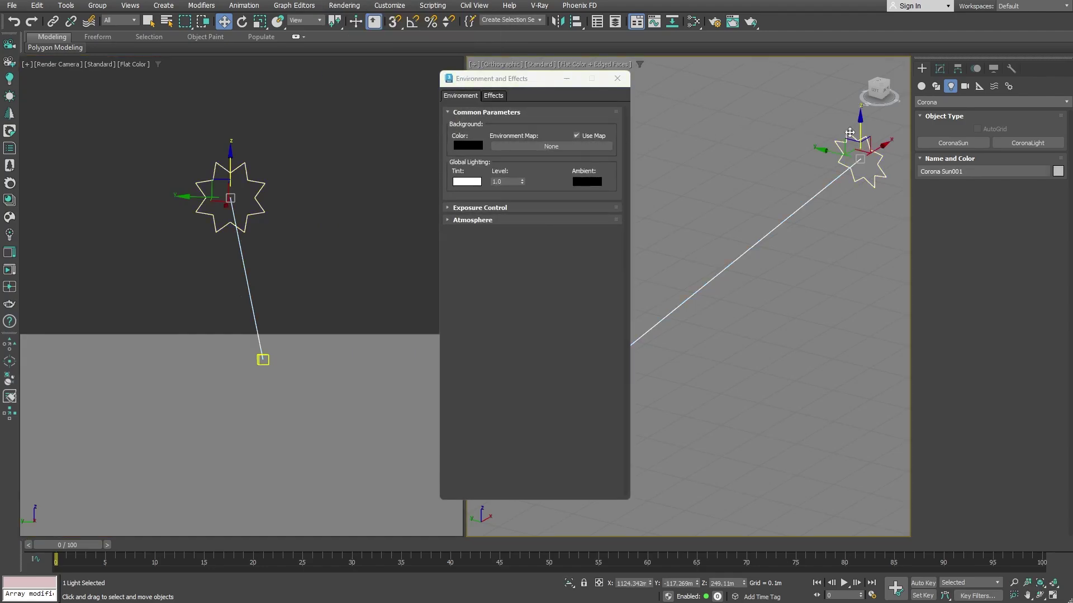
{"action": "left_click", "coordinate": [939, 68]}
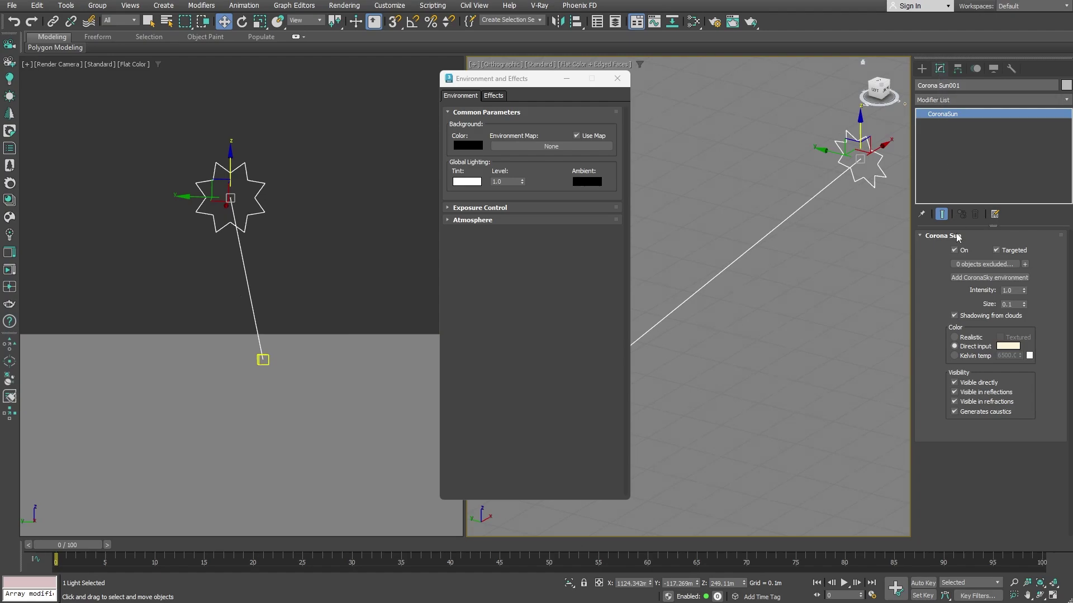
{"action": "left_click", "coordinate": [963, 278]}
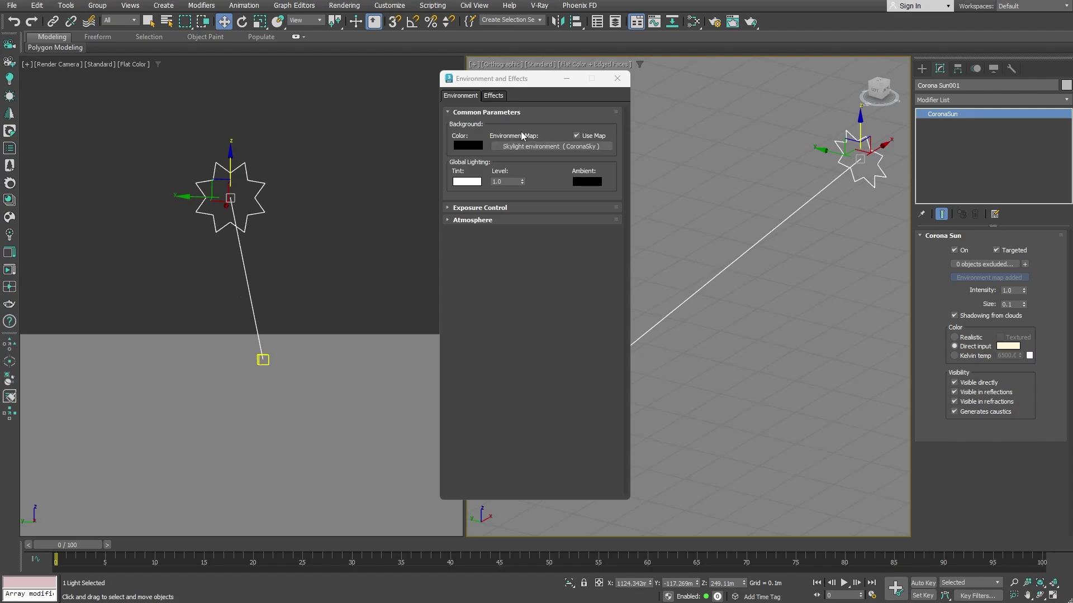
{"action": "left_click", "coordinate": [617, 79]}
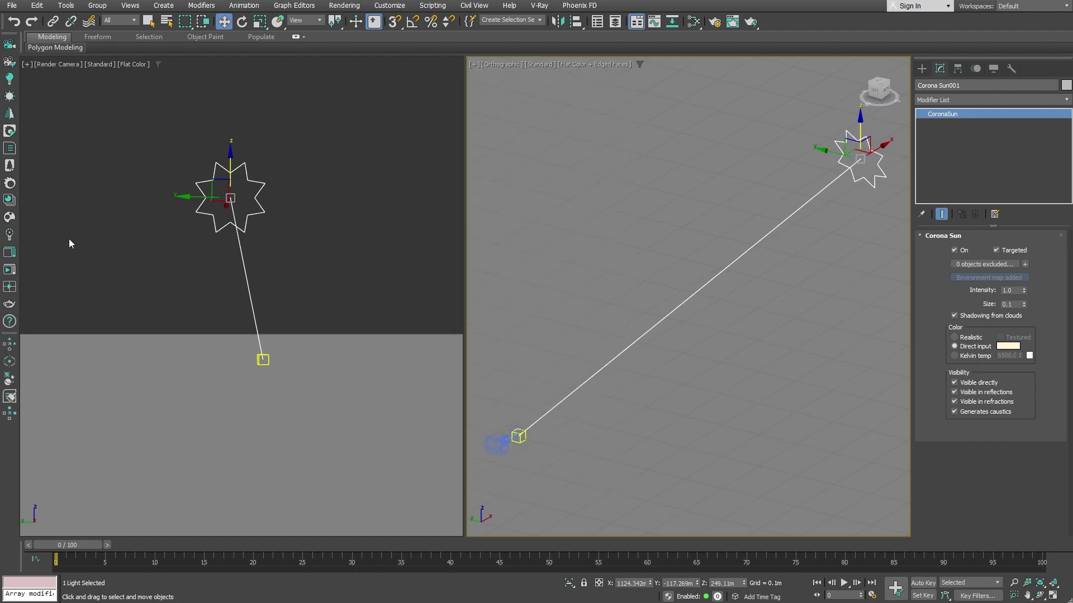
Step: Open the Corona VFB and set Simple Exposure in the Post tab to -5
{"action": "left_click", "coordinate": [10, 253]}
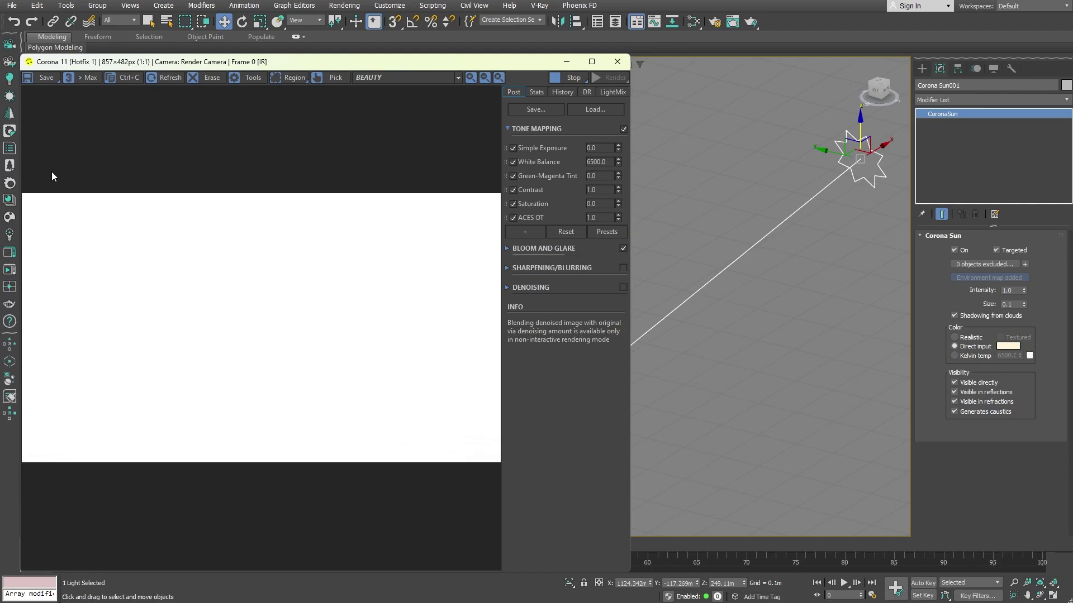
{"action": "double_click", "coordinate": [583, 148]}
{"action": "type", "text": "-5"}
{"action": "key", "text": "Return"}
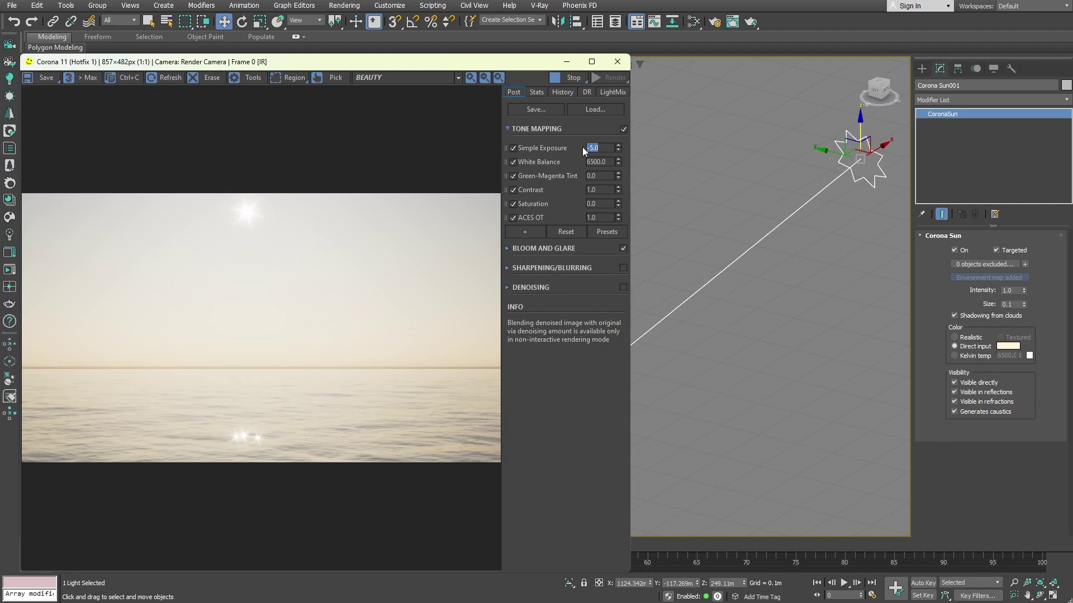
Step: Instance the Skylight environment CoronaSky map as a node in the Slate Material Editor
{"action": "left_click", "coordinate": [692, 24]}
{"action": "key", "text": "8"}
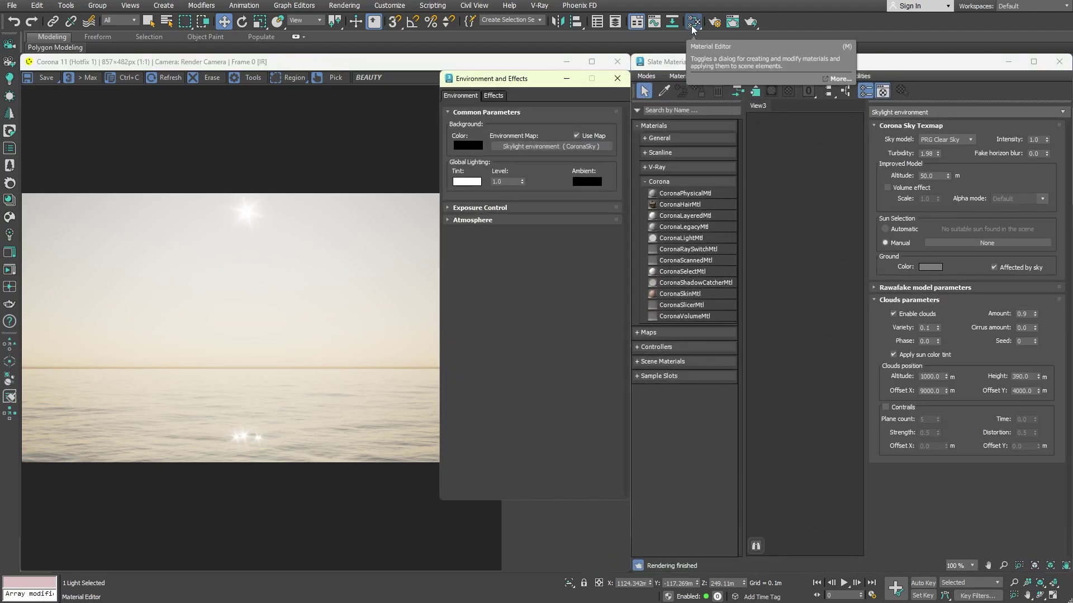
{"action": "left_click_drag", "start_coordinate": [550, 147], "coordinate": [775, 192]}
{"action": "left_click", "coordinate": [826, 354]}
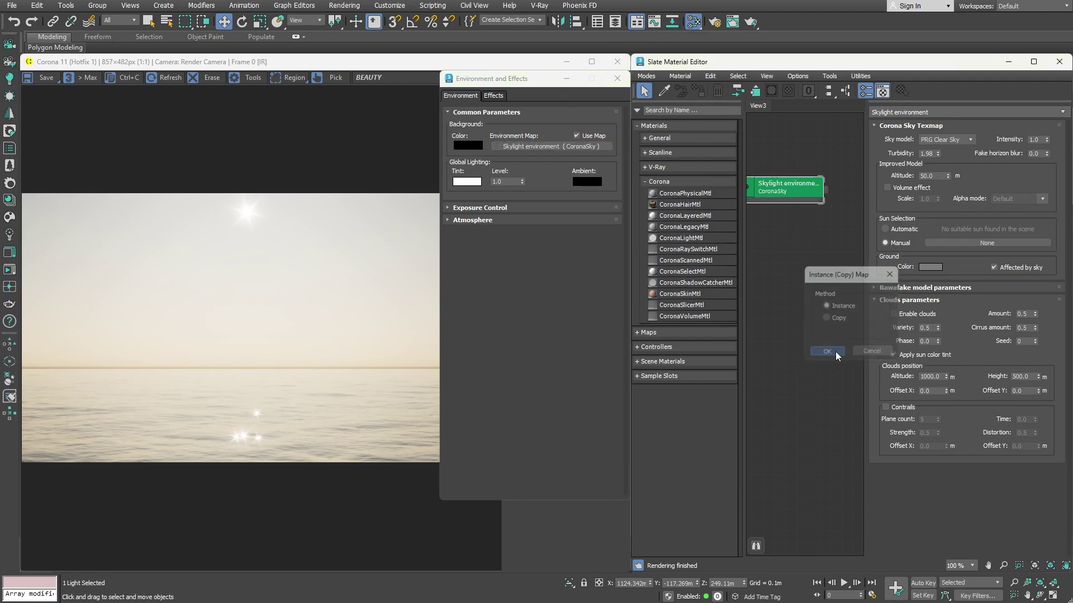
{"action": "double_click", "coordinate": [767, 189]}
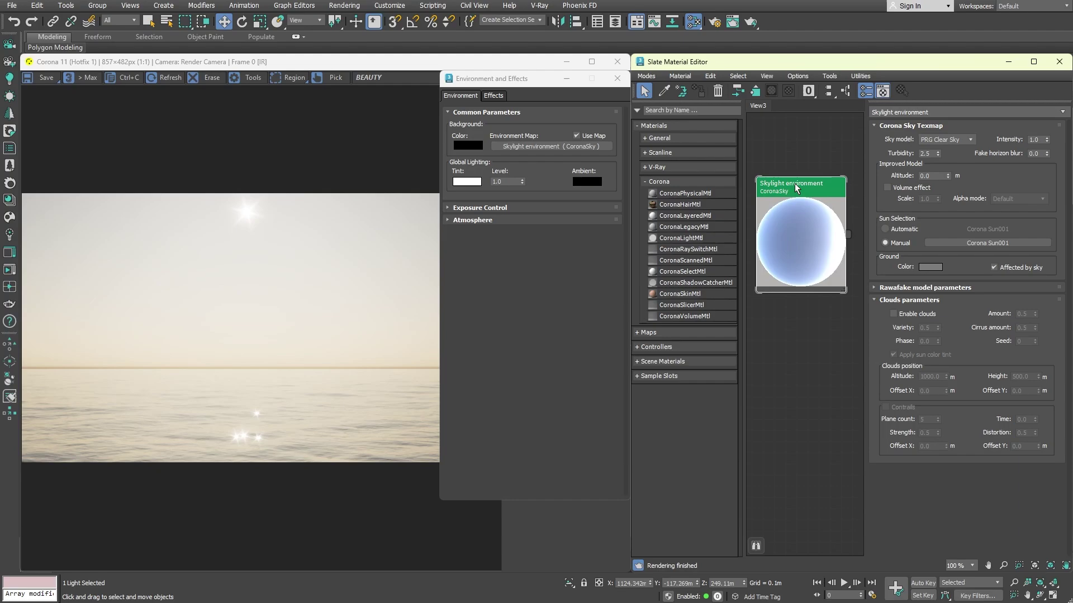
{"action": "left_click", "coordinate": [617, 78]}
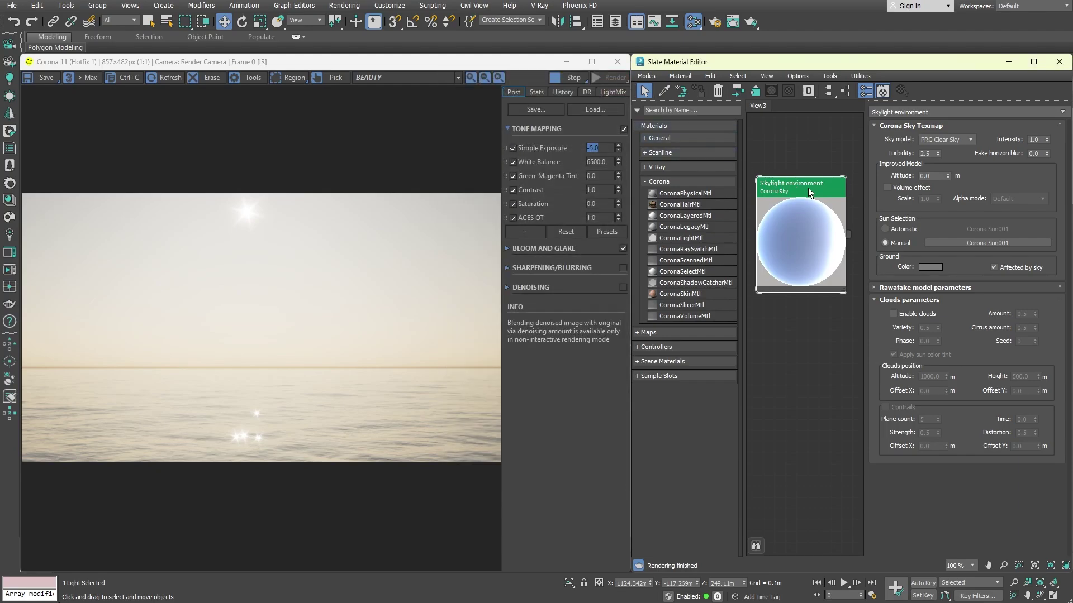
Step: Enable sky clouds with amount 0.9, variety 0.1 and cirrus 0
{"action": "left_click", "coordinate": [892, 314]}
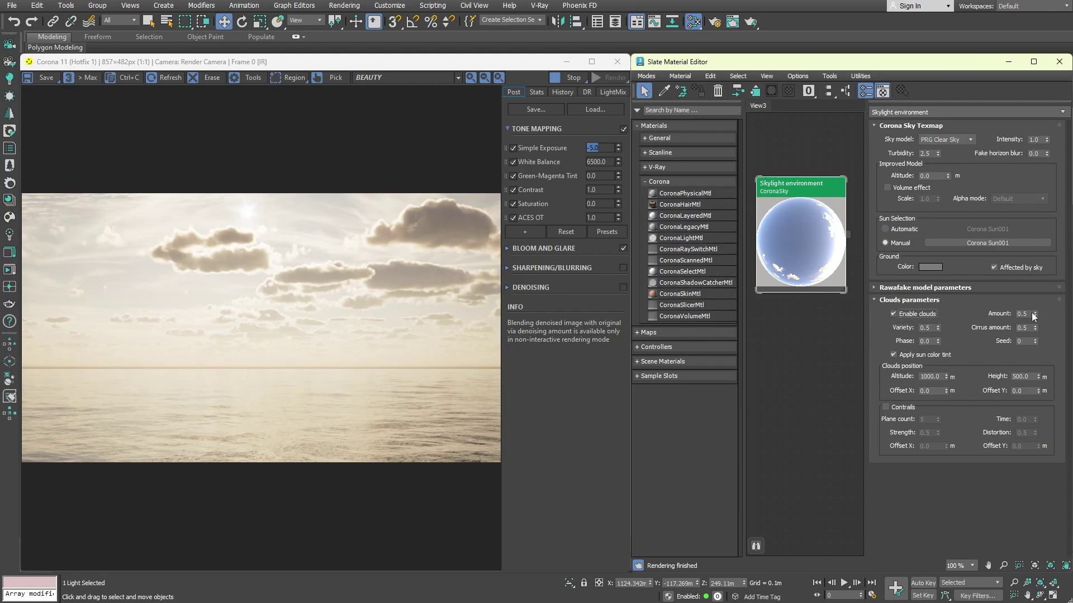
{"action": "left_click", "coordinate": [1026, 314]}
{"action": "key", "text": "BackSpace"}
{"action": "type", "text": "9"}
{"action": "key", "text": "Return"}
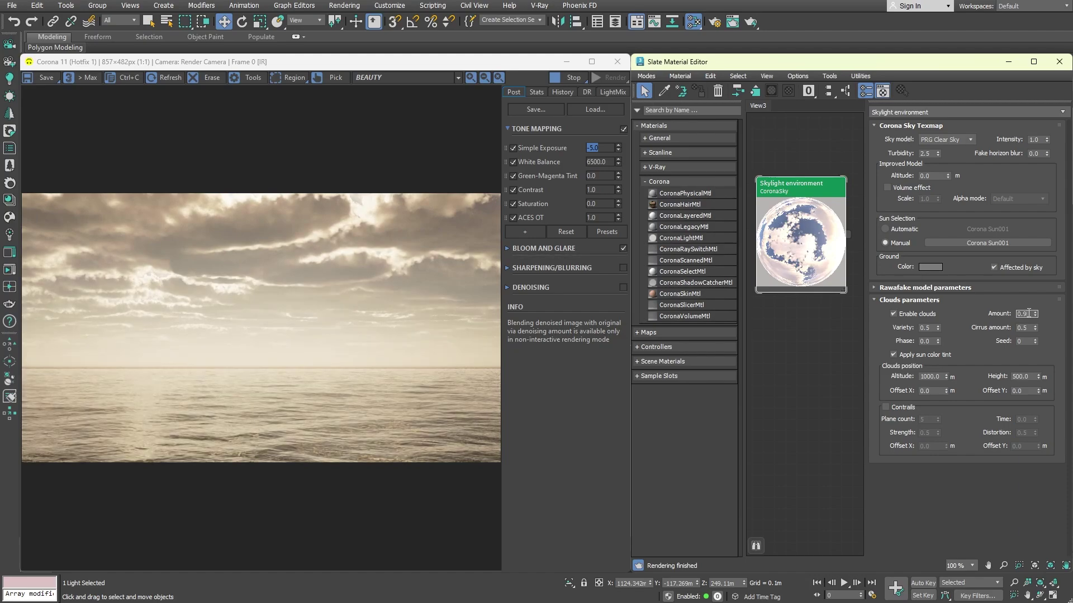
{"action": "left_click", "coordinate": [932, 328]}
{"action": "type", "text": "1"}
{"action": "key", "text": "Return"}
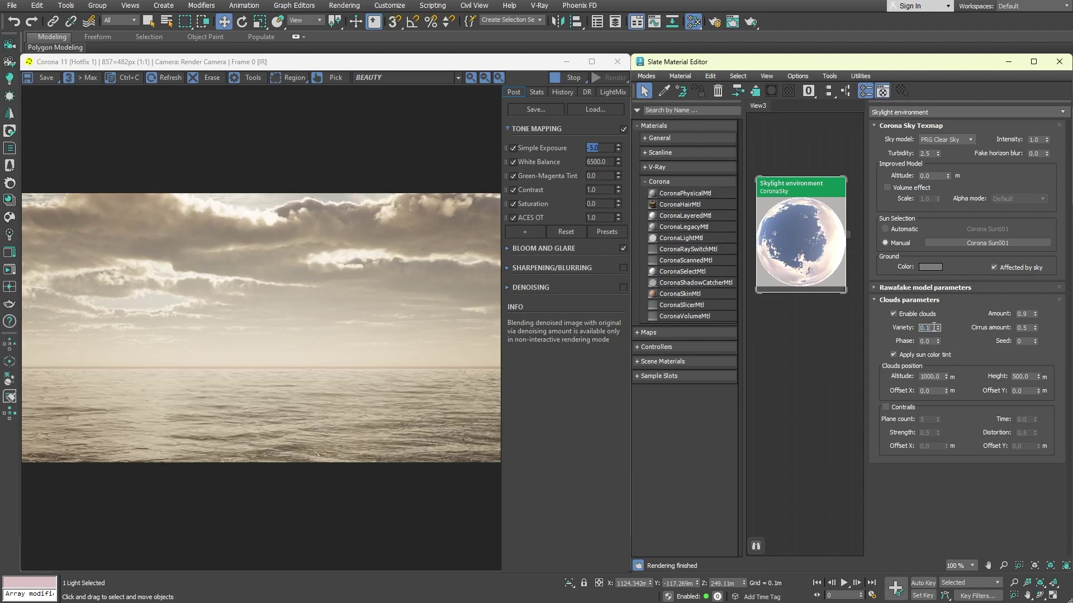
{"action": "left_click", "coordinate": [1018, 328]}
{"action": "key", "text": "BackSpace"}
{"action": "type", "text": "0"}
{"action": "key", "text": "Return"}
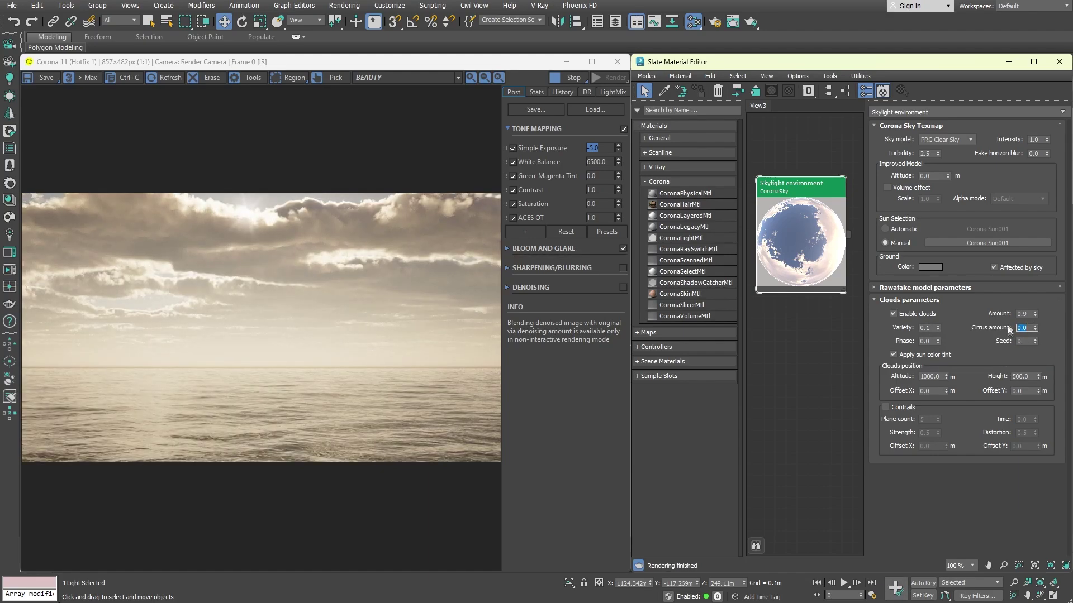
Step: Set cloud height 390, offsets X 9000 and Y -4000, and altitude 50
{"action": "double_click", "coordinate": [1022, 376]}
{"action": "type", "text": "390"}
{"action": "key", "text": "Return"}
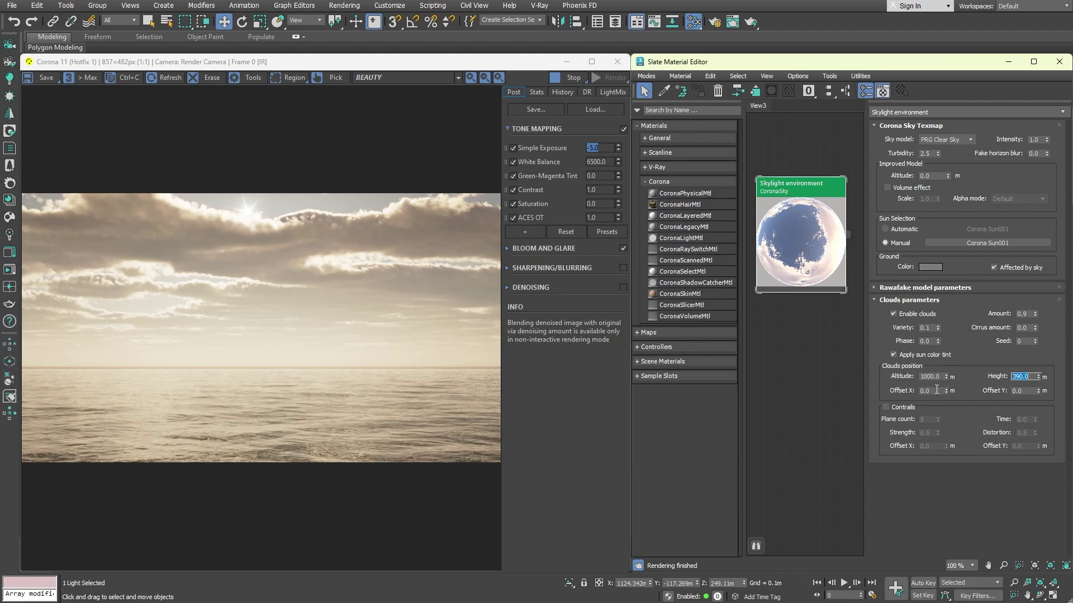
{"action": "double_click", "coordinate": [936, 390]}
{"action": "type", "text": "9000"}
{"action": "key", "text": "Tab"}
{"action": "type", "text": "-4000"}
{"action": "key", "text": "Return"}
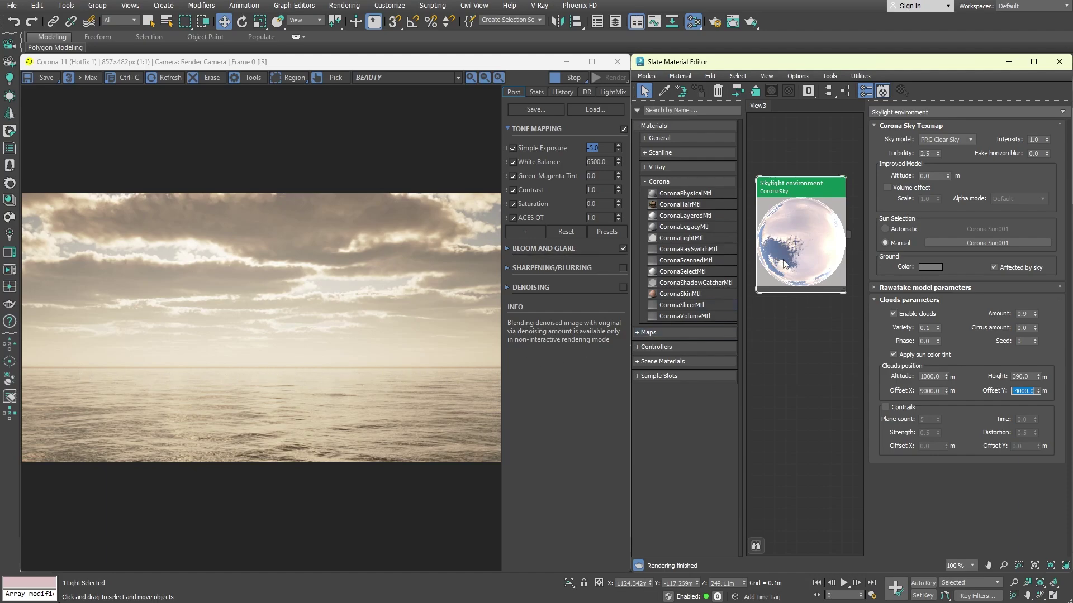
{"action": "double_click", "coordinate": [923, 176]}
{"action": "type", "text": "50"}
{"action": "key", "text": "Return"}
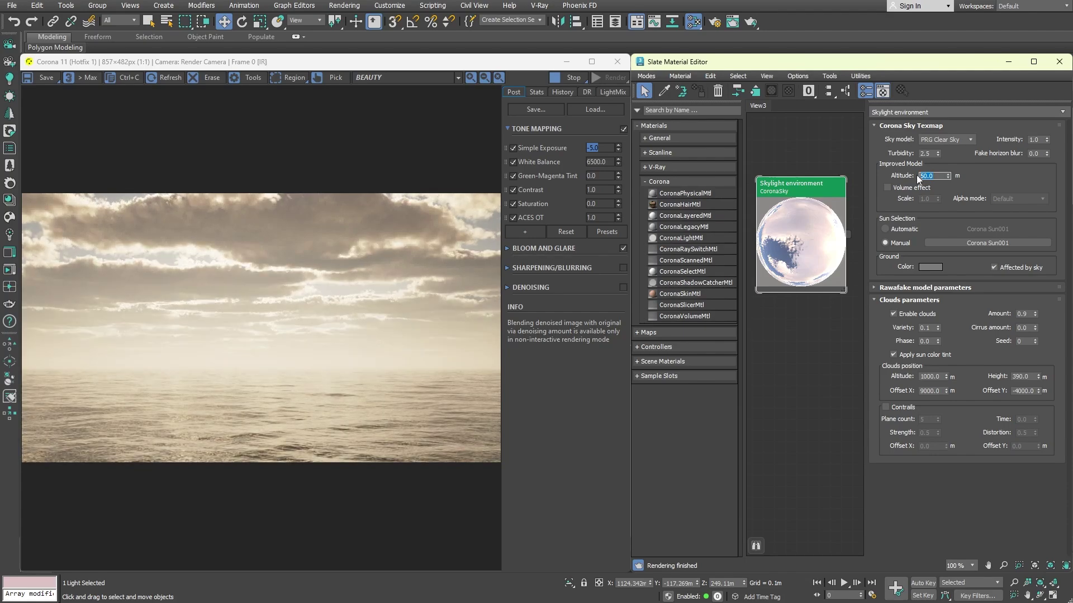
Step: Stop the interactive render and minimize the Slate Material Editor to show Corona Sun001's parameters
{"action": "left_click", "coordinate": [577, 80]}
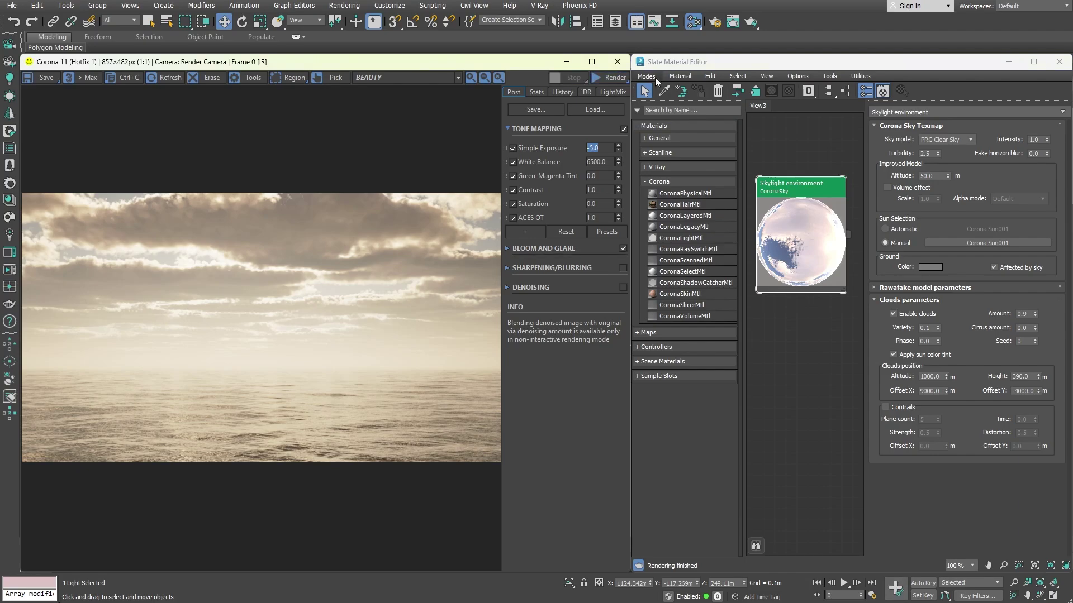
{"action": "left_click", "coordinate": [1005, 61]}
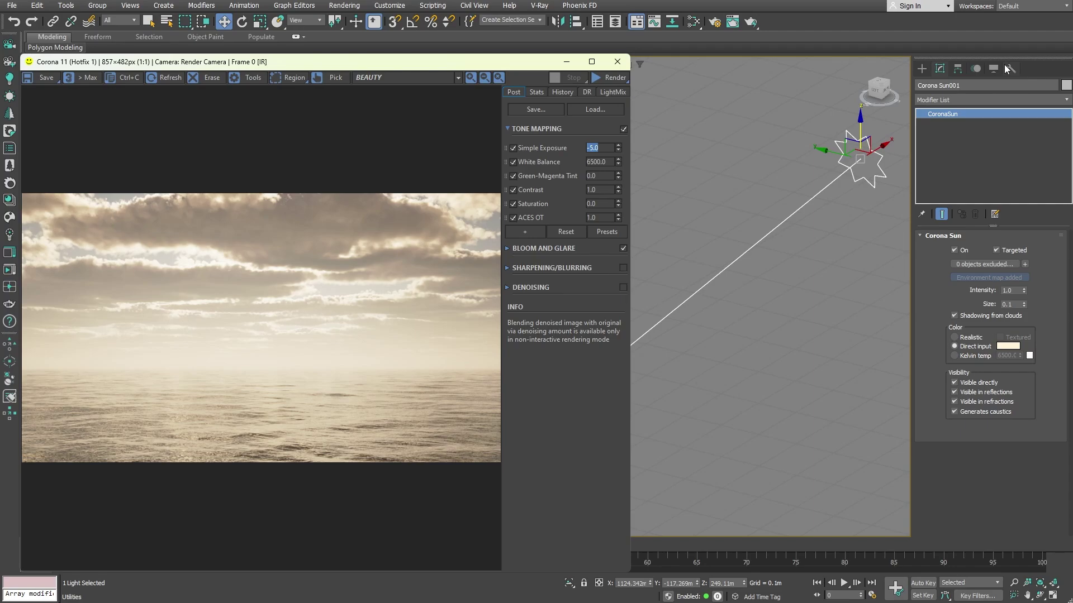
{"action": "scroll", "coordinate": [761, 219], "scroll_direction": "down", "scroll_amount": 5}
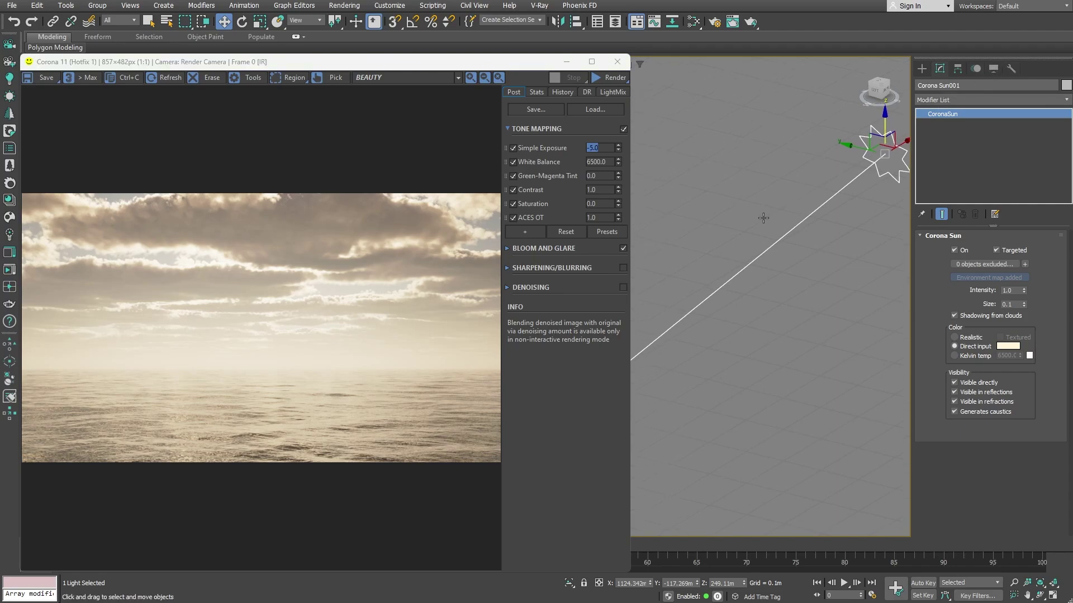
Step: Create a 9810 × 3700 × 3760 m box on the ocean plane and move it into place
{"action": "middle_click_drag", "start_coordinate": [770, 249], "coordinate": [759, 424], "text": "alt"}
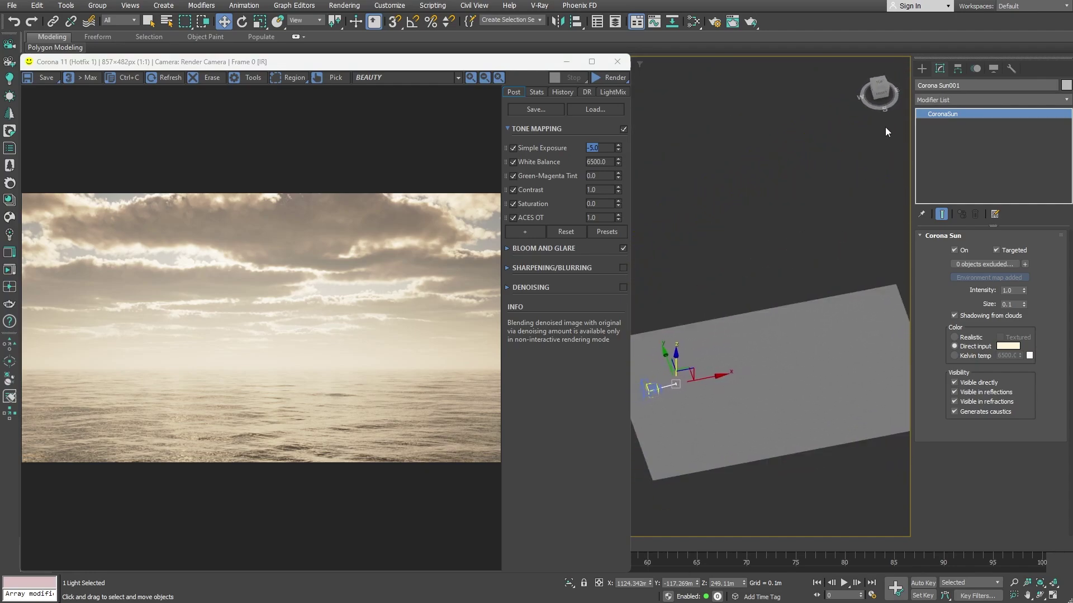
{"action": "left_click", "coordinate": [920, 70]}
{"action": "left_click", "coordinate": [919, 85]}
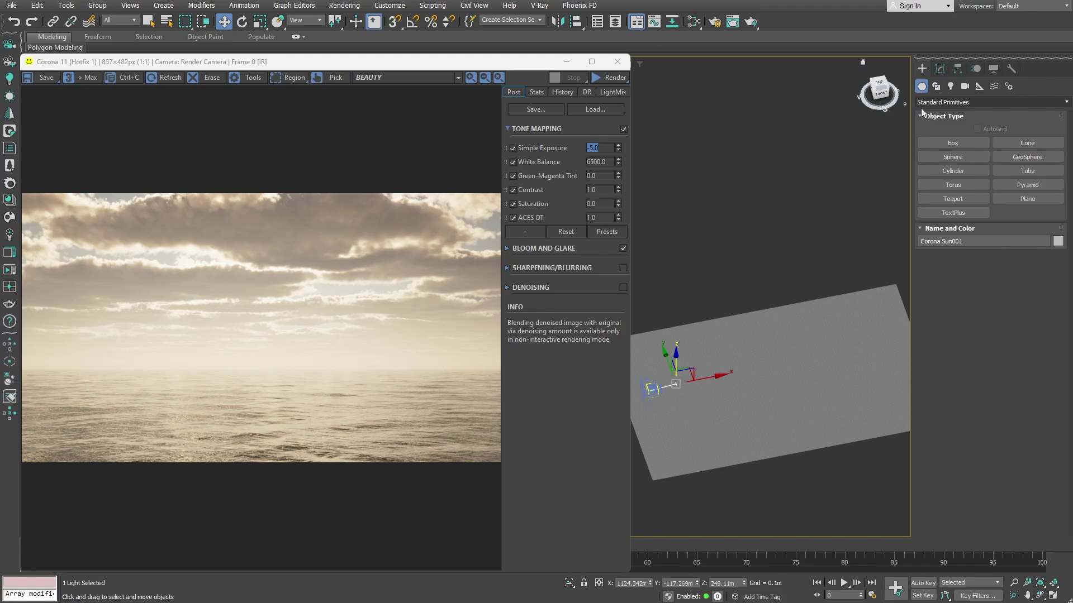
{"action": "left_click", "coordinate": [931, 139]}
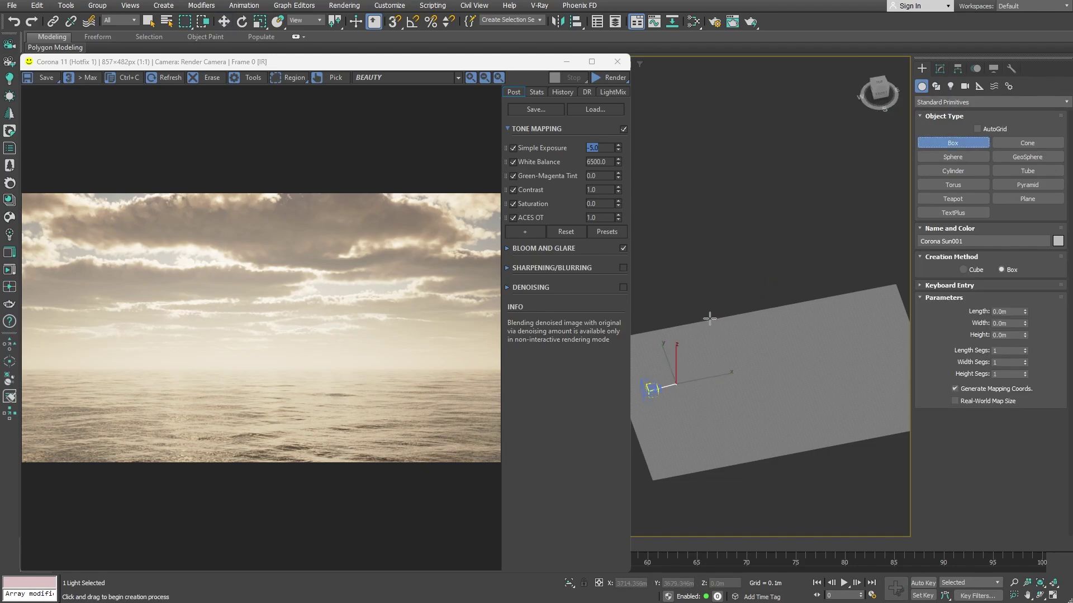
{"action": "left_click_drag", "start_coordinate": [700, 320], "coordinate": [822, 445]}
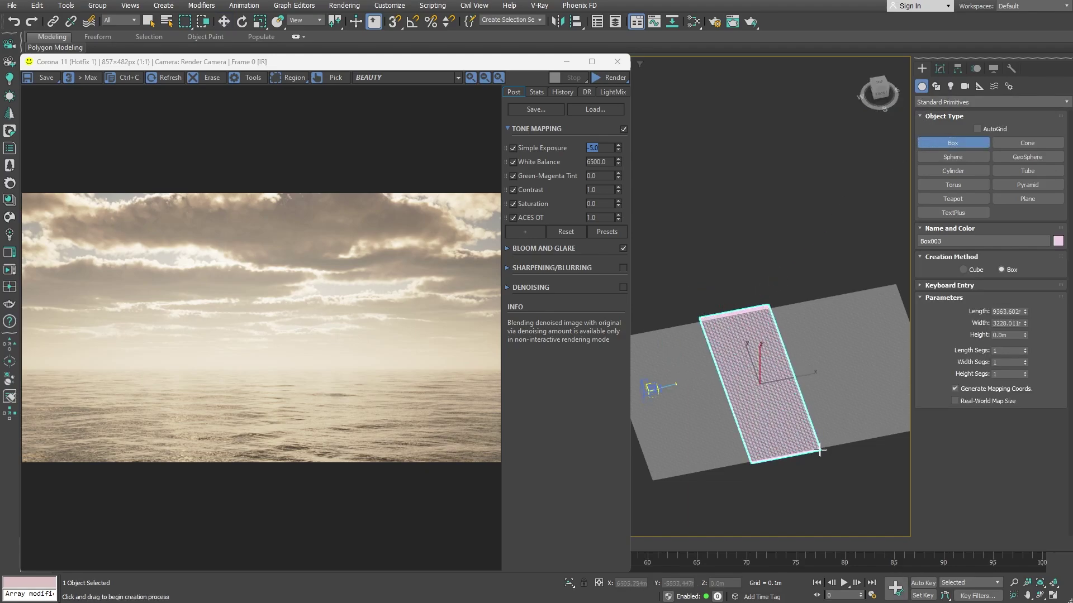
{"action": "left_click", "coordinate": [831, 372]}
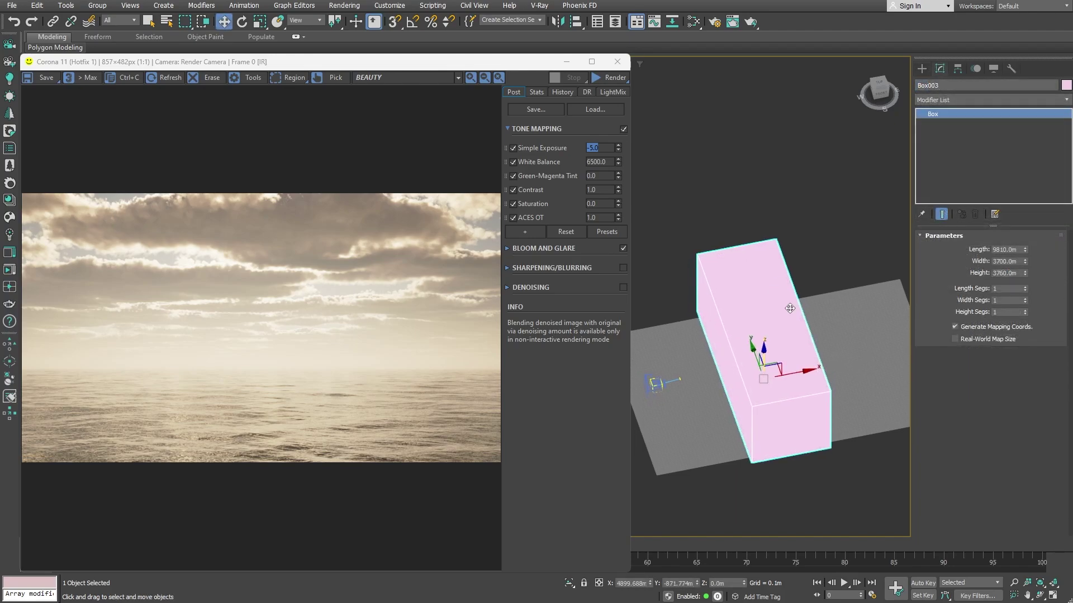
{"action": "middle_click_drag", "start_coordinate": [793, 363], "coordinate": [764, 351], "text": "alt"}
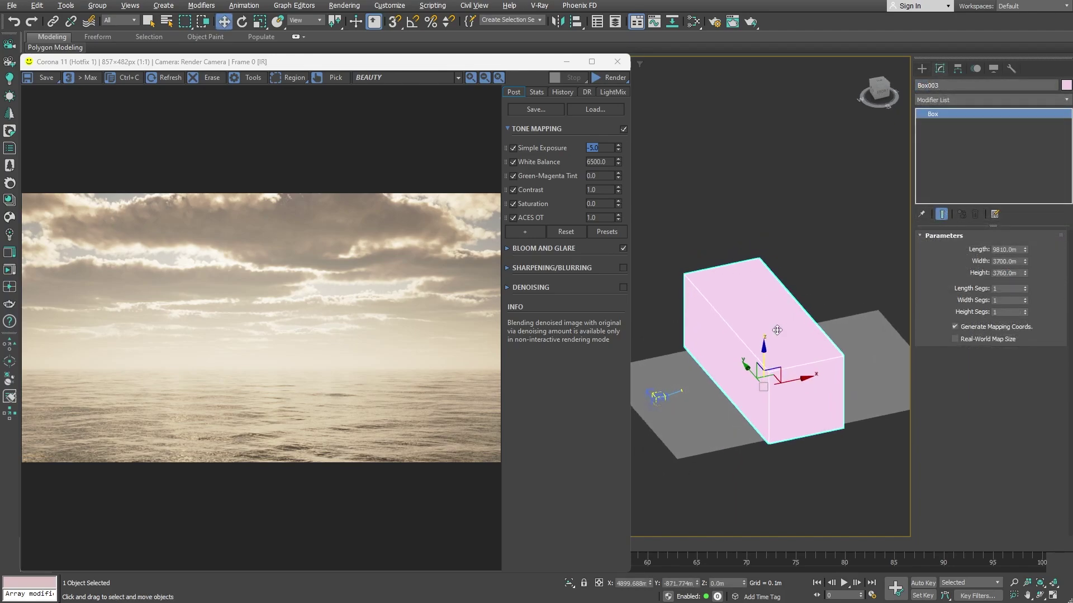
{"action": "left_click_drag", "start_coordinate": [764, 350], "coordinate": [823, 385]}
Step: Assign a new CoronaVolumeMtl to the box and set its Mode to Inside Volume
{"action": "left_click", "coordinate": [694, 22]}
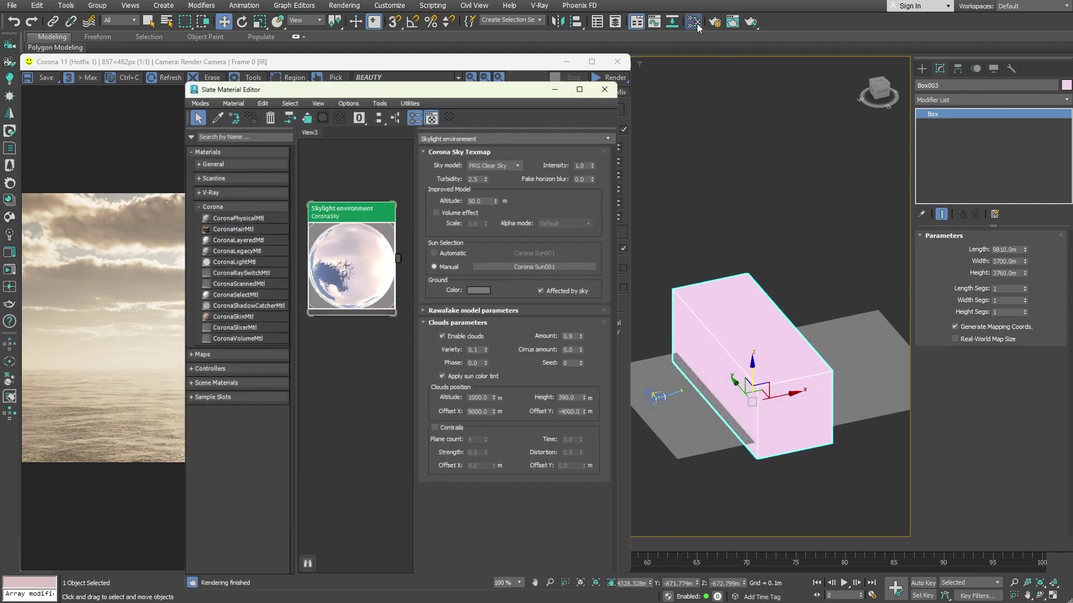
{"action": "left_click_drag", "start_coordinate": [243, 333], "coordinate": [352, 371]}
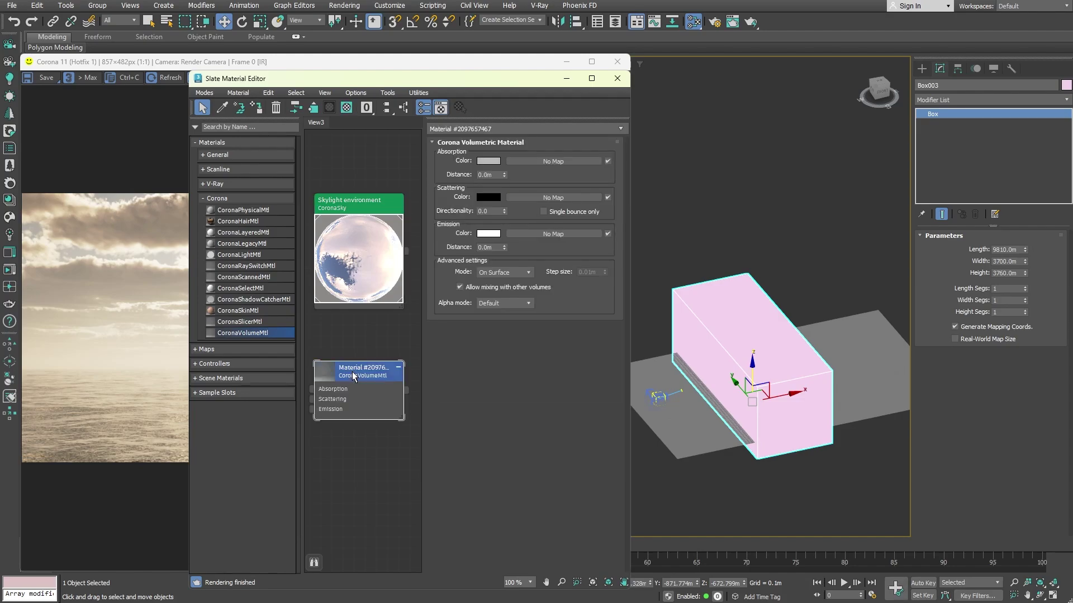
{"action": "double_click", "coordinate": [330, 374]}
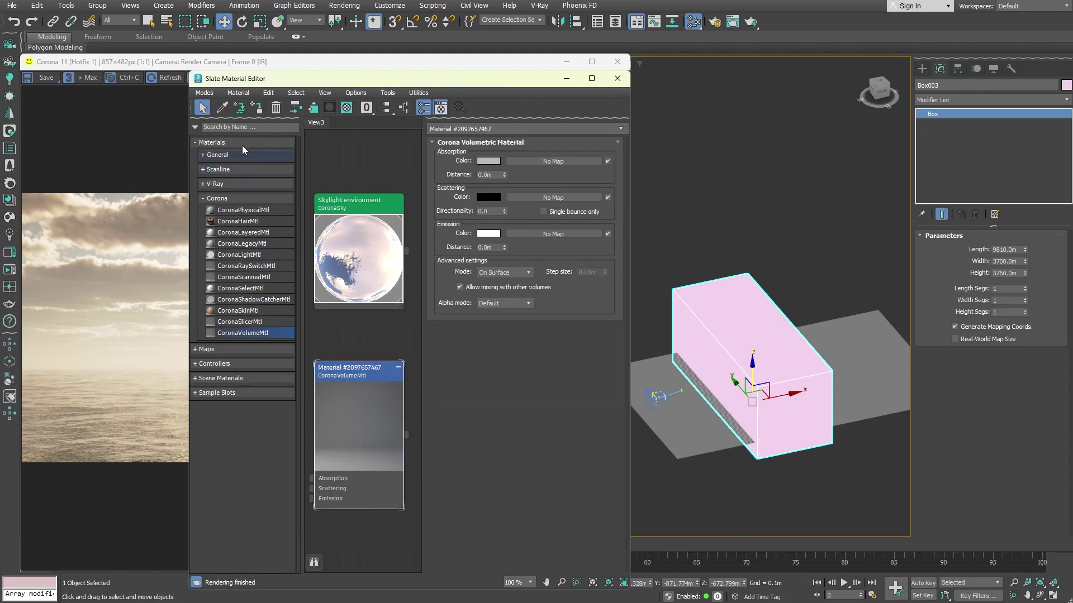
{"action": "left_click", "coordinate": [256, 108]}
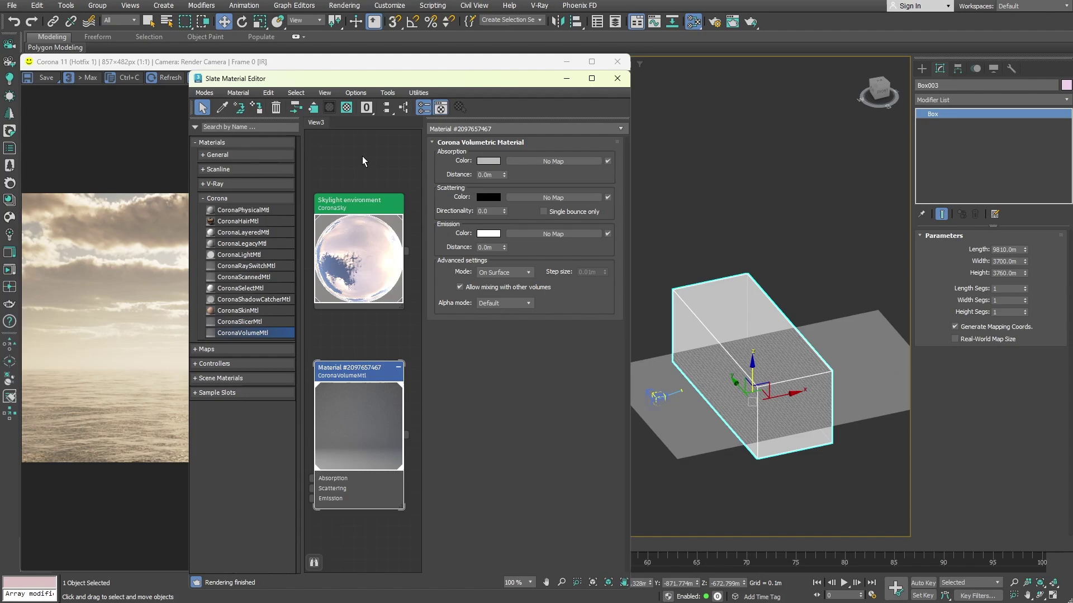
{"action": "left_click", "coordinate": [516, 272]}
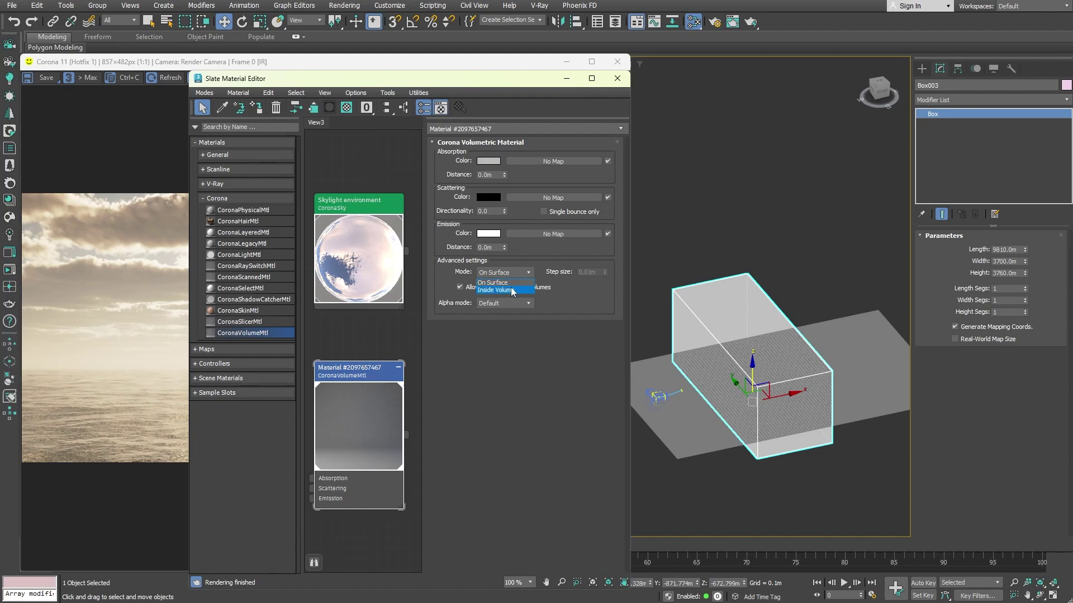
{"action": "left_click", "coordinate": [511, 291]}
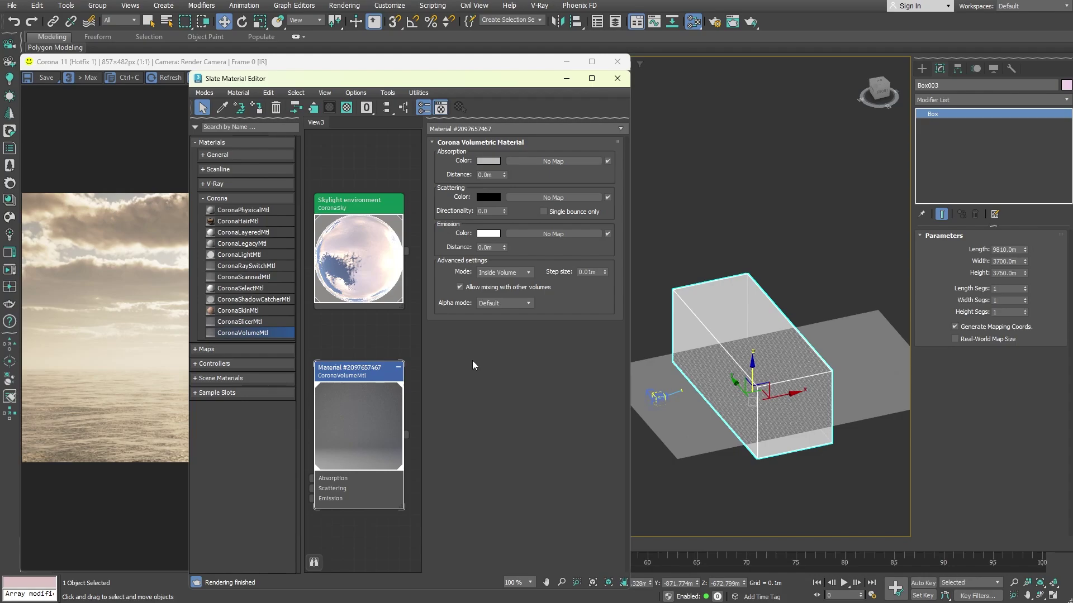
{"action": "left_click_drag", "start_coordinate": [208, 82], "coordinate": [650, 66]}
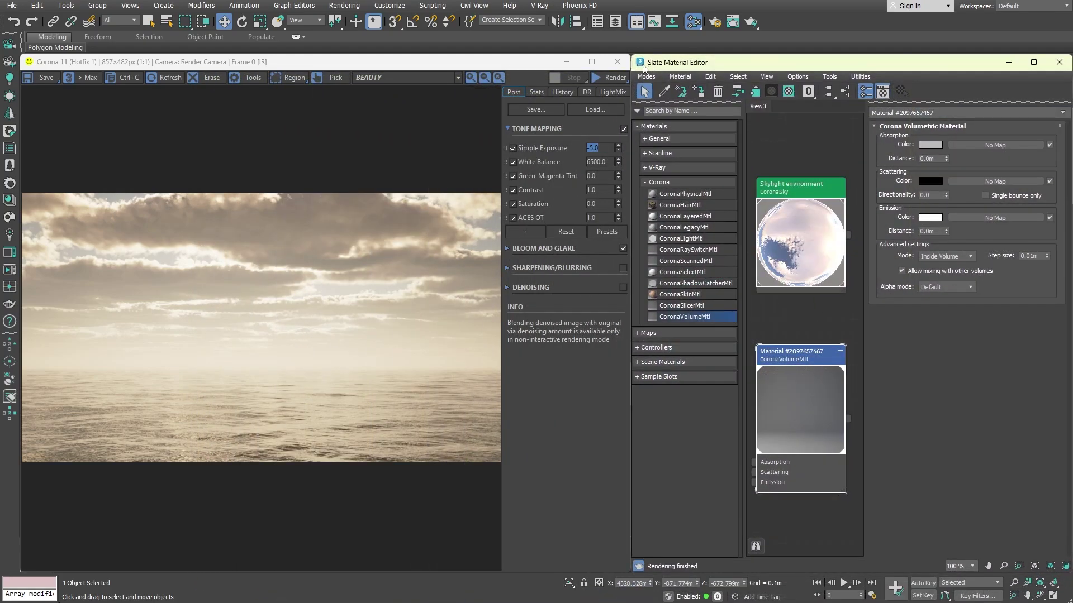
Step: Start the interactive render and set the volume's Absorption Distance to 650 m
{"action": "left_click", "coordinate": [615, 76]}
{"action": "left_click", "coordinate": [608, 91]}
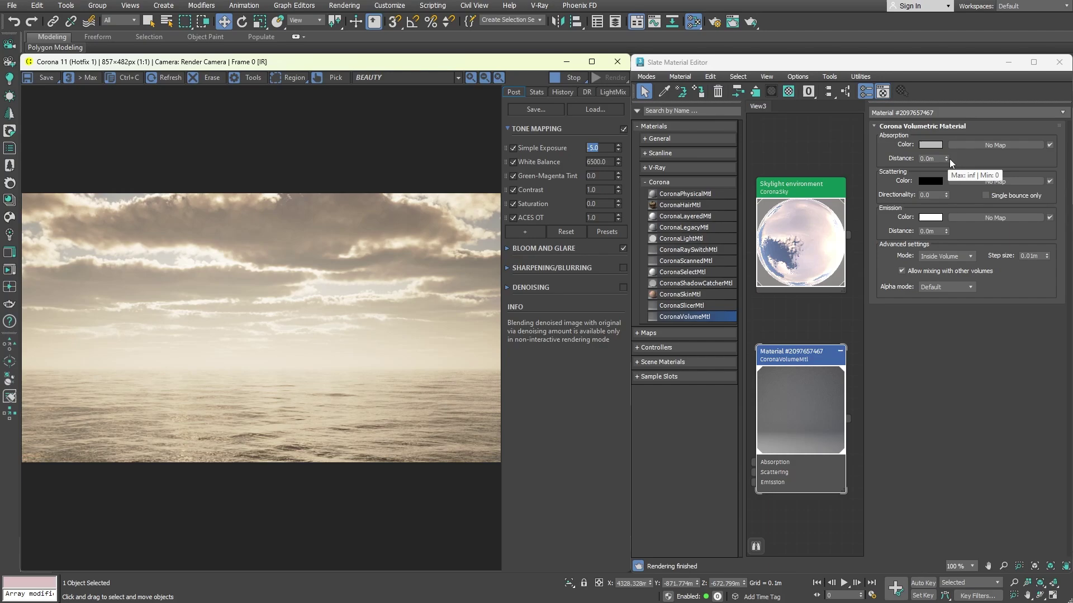
{"action": "left_click", "coordinate": [929, 159]}
{"action": "type", "text": "650"}
{"action": "key", "text": "Return"}
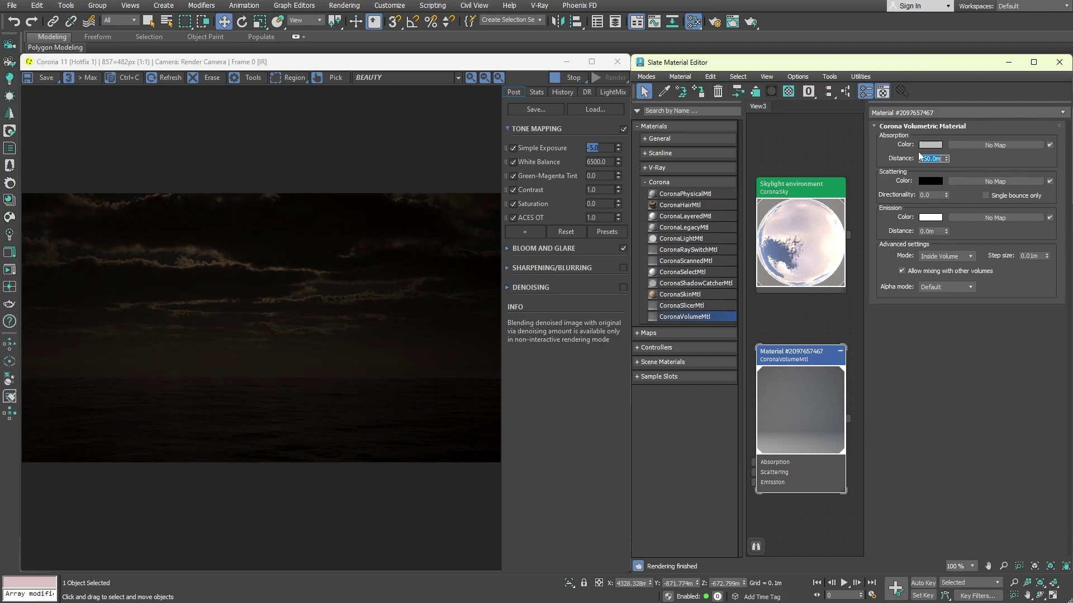
Step: Make the Absorption Color a light grey with value 207
{"action": "left_click", "coordinate": [930, 145]}
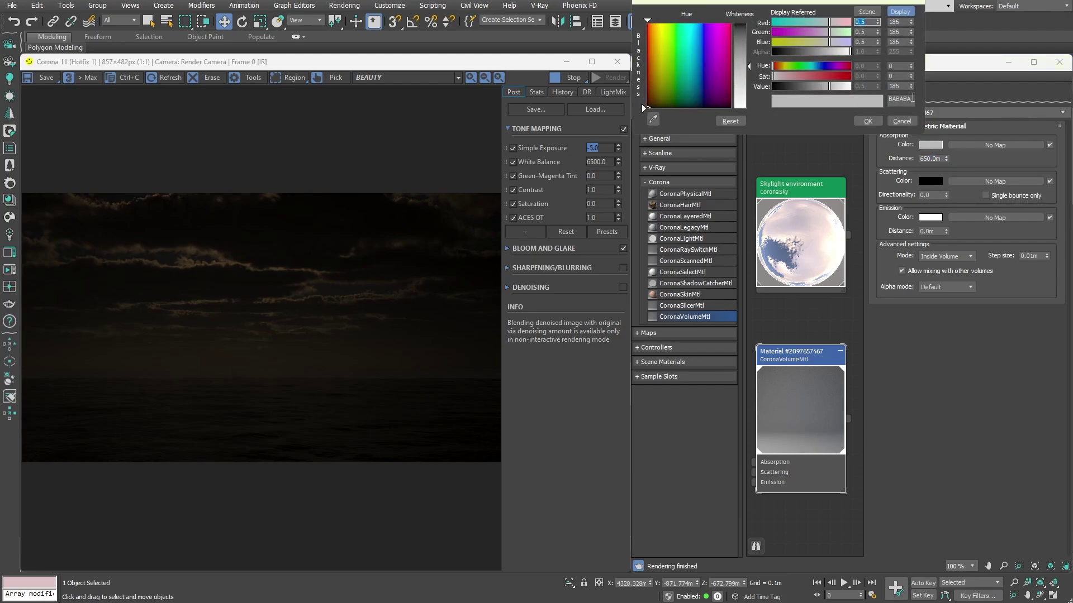
{"action": "double_click", "coordinate": [894, 86]}
{"action": "type", "text": "207"}
{"action": "key", "text": "Return"}
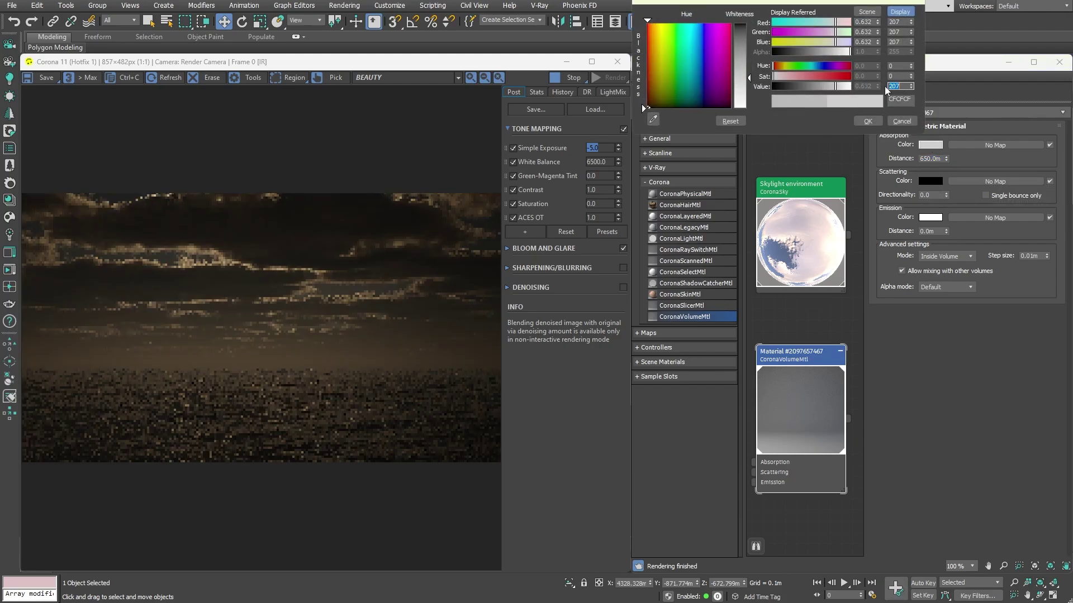
{"action": "left_click", "coordinate": [869, 120]}
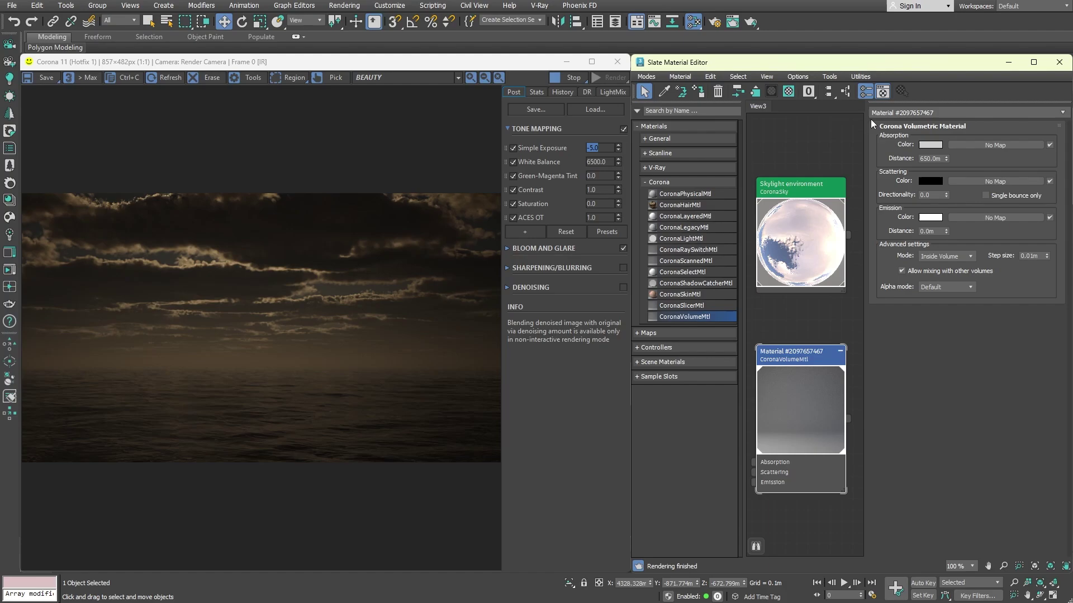
Step: Set the VFB's Simple Exposure to -3.27
{"action": "left_click", "coordinate": [601, 148]}
{"action": "key", "text": "BackSpace"}
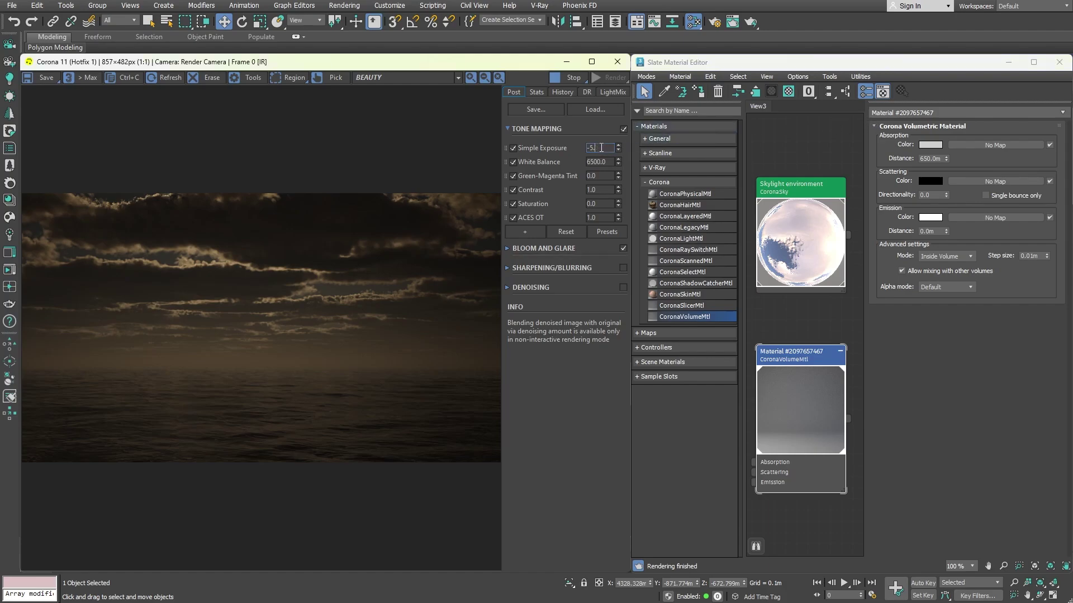
{"action": "key", "text": "BackSpace"}
{"action": "key", "text": "BackSpace"}
{"action": "type", "text": "3.27"}
{"action": "key", "text": "Return"}
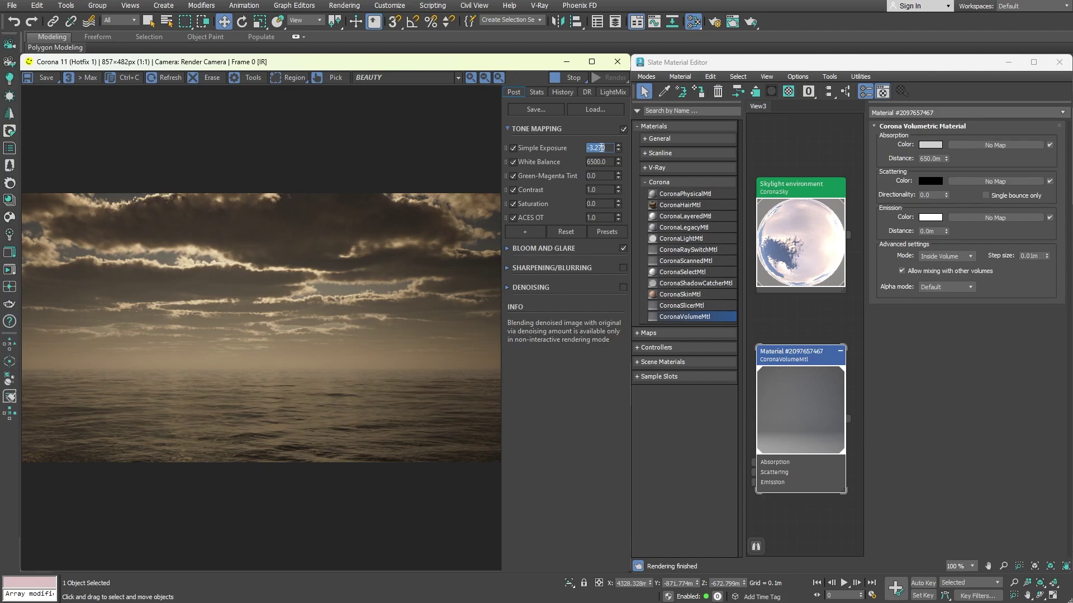
Step: Limit the fog's scattering to a single bounce and set the scattering colour brightness to 207
{"action": "left_click", "coordinate": [984, 196]}
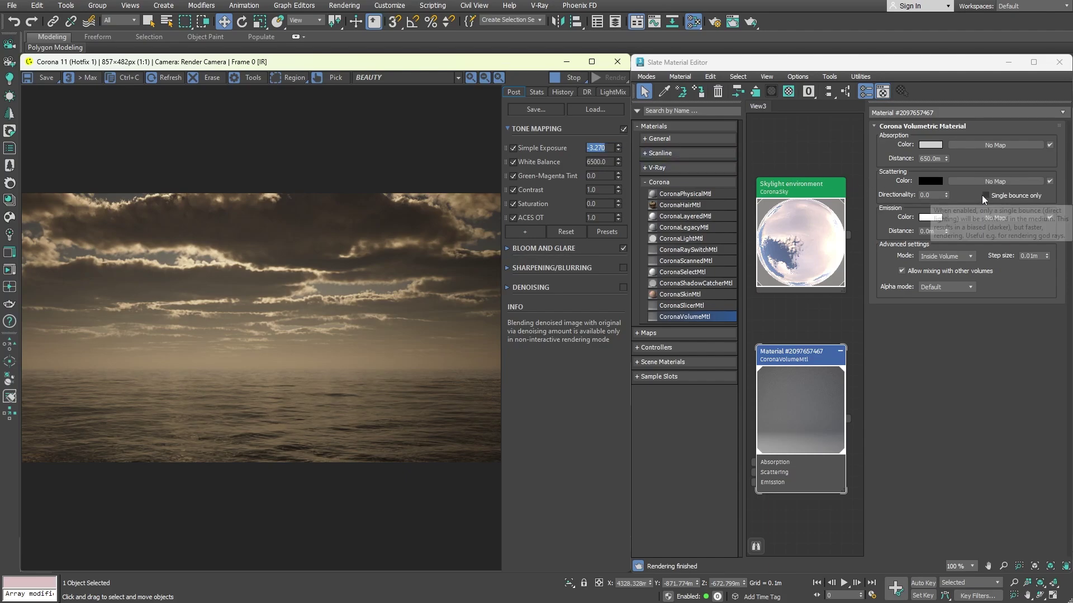
{"action": "left_click", "coordinate": [934, 181]}
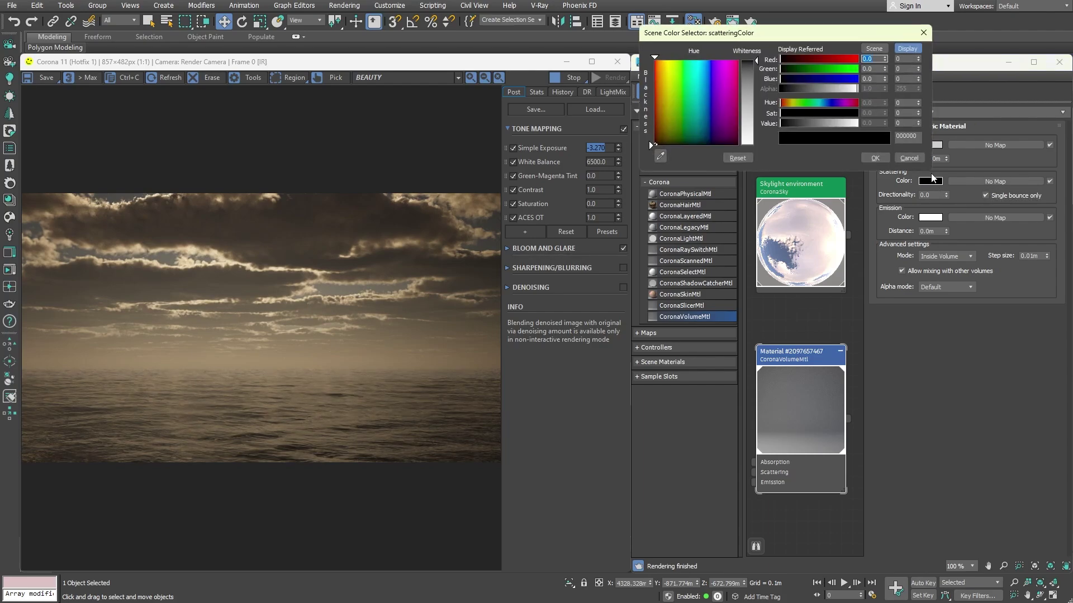
{"action": "left_click", "coordinate": [903, 124]}
{"action": "type", "text": "207"}
{"action": "key", "text": "Return"}
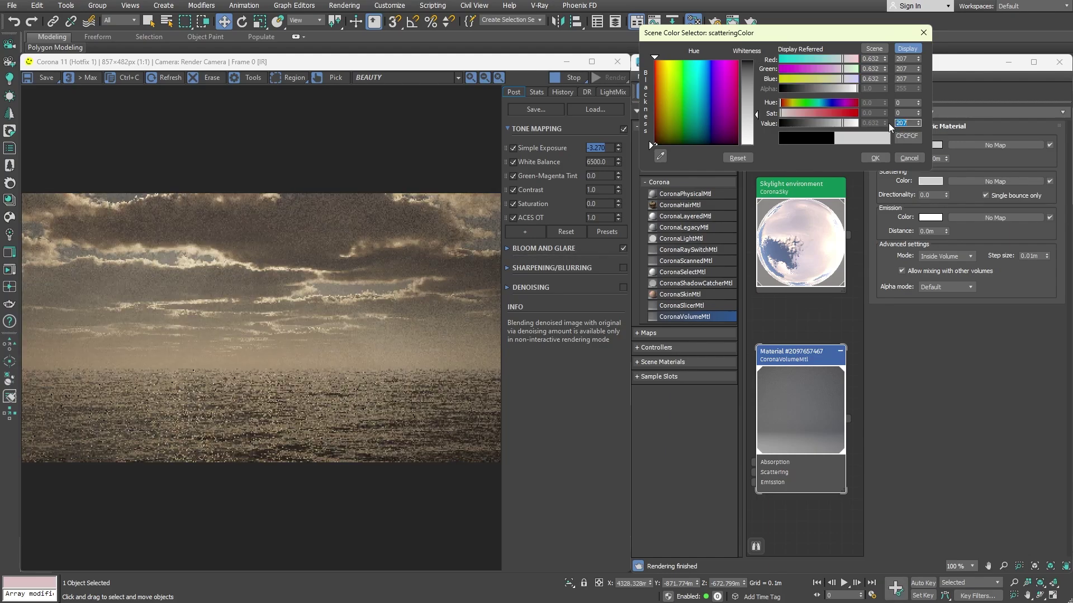
{"action": "left_click", "coordinate": [876, 157]}
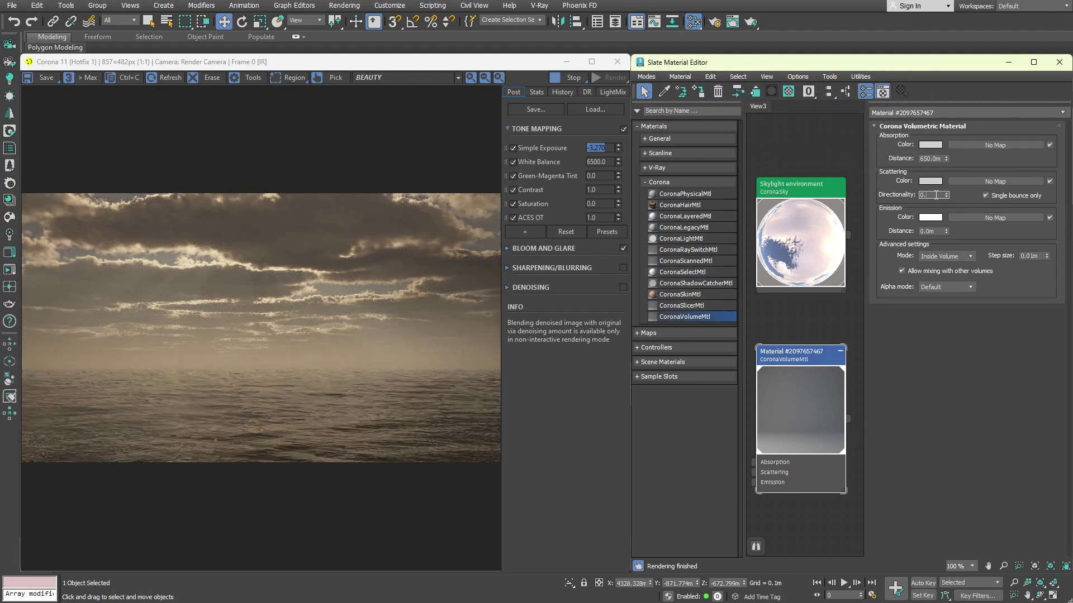
Step: Apply scattering directionality 0.7, stop the interactive render and minimize the Slate Material Editor
{"action": "key", "text": "Return"}
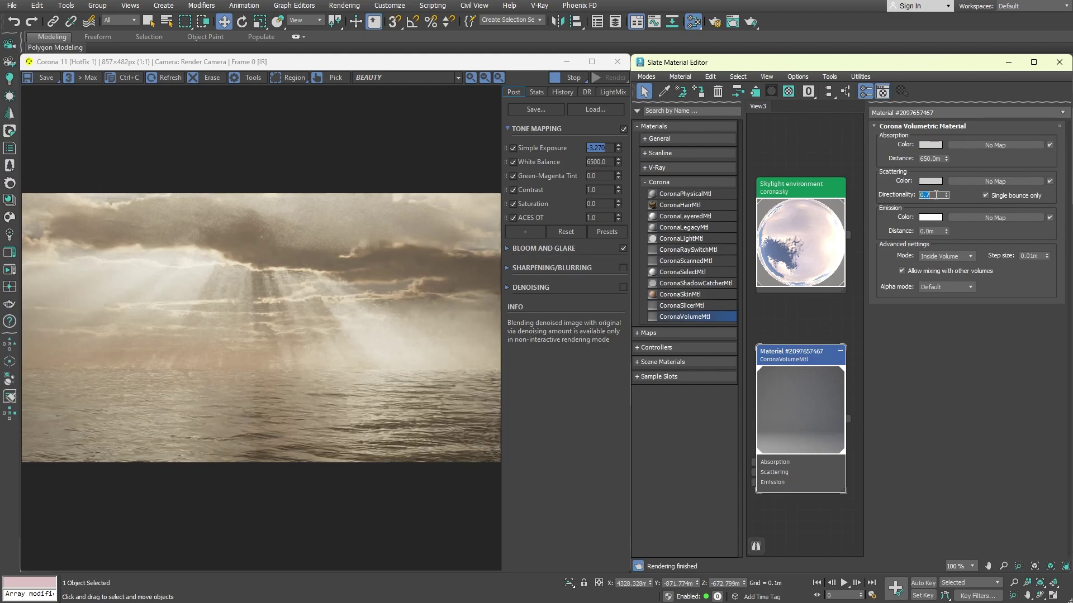
{"action": "left_click", "coordinate": [931, 195]}
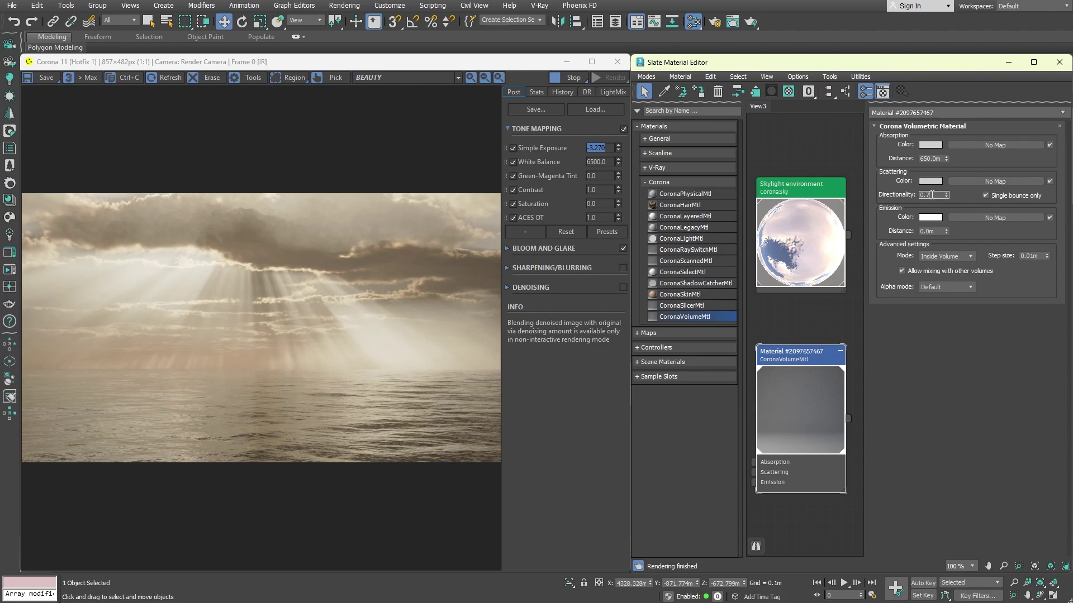
{"action": "left_click", "coordinate": [575, 78]}
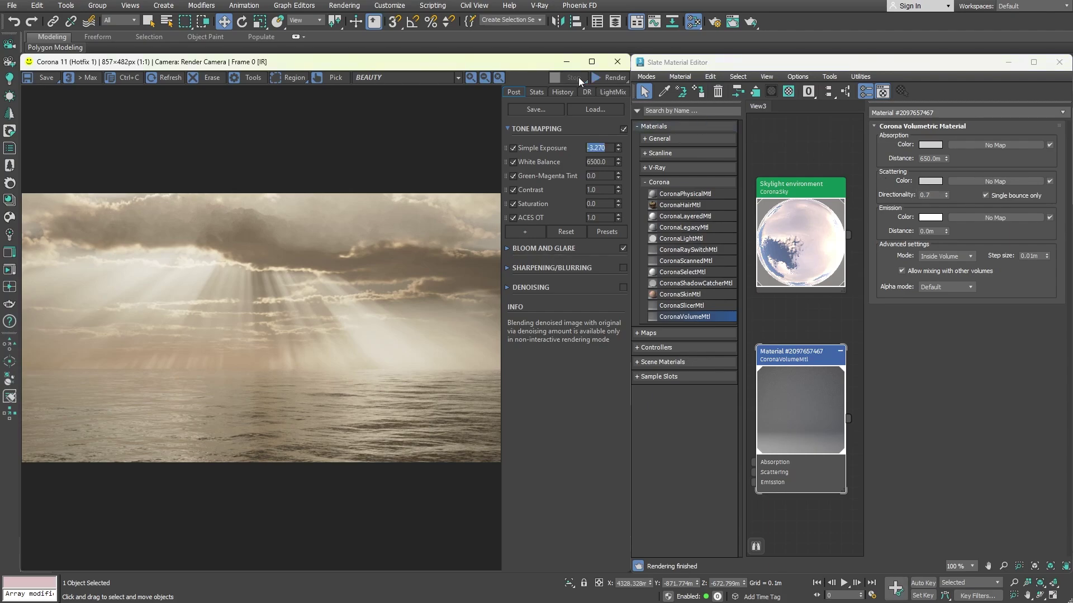
{"action": "left_click", "coordinate": [1001, 60]}
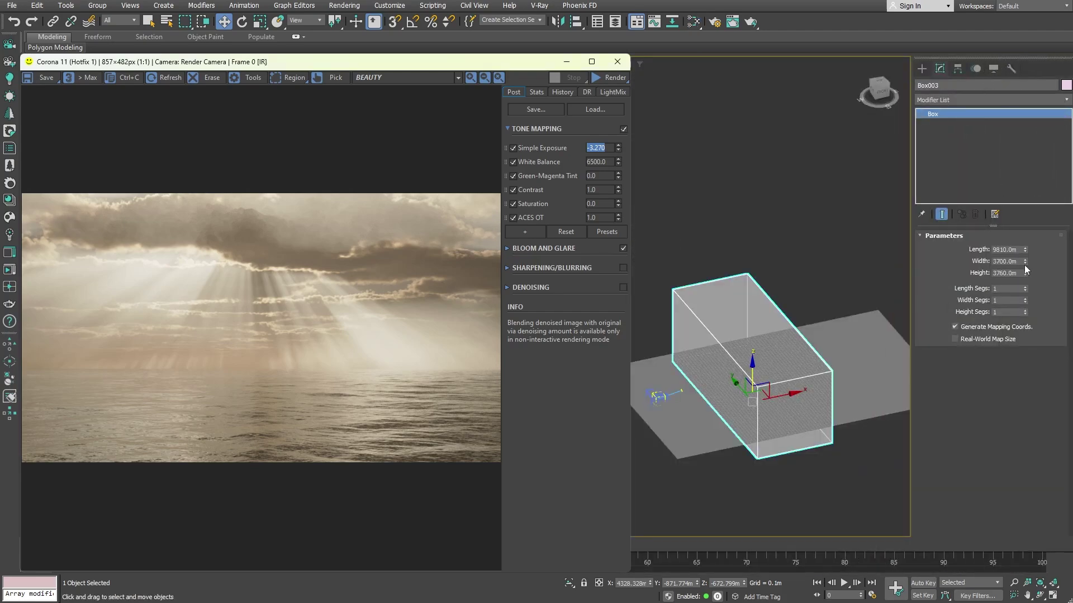
Step: Convert the fog box to Editable Poly and select its end polygon in Front view
{"action": "right_click", "coordinate": [770, 324]}
{"action": "left_click", "coordinate": [894, 469]}
{"action": "key", "text": "4"}
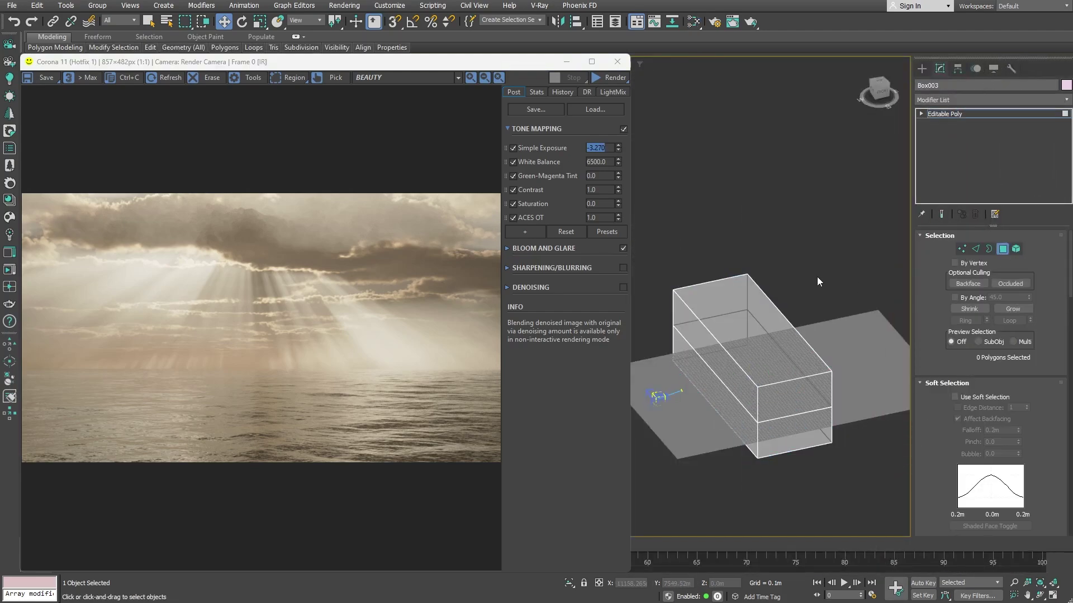
{"action": "key", "text": "f"}
{"action": "left_click", "coordinate": [721, 285]}
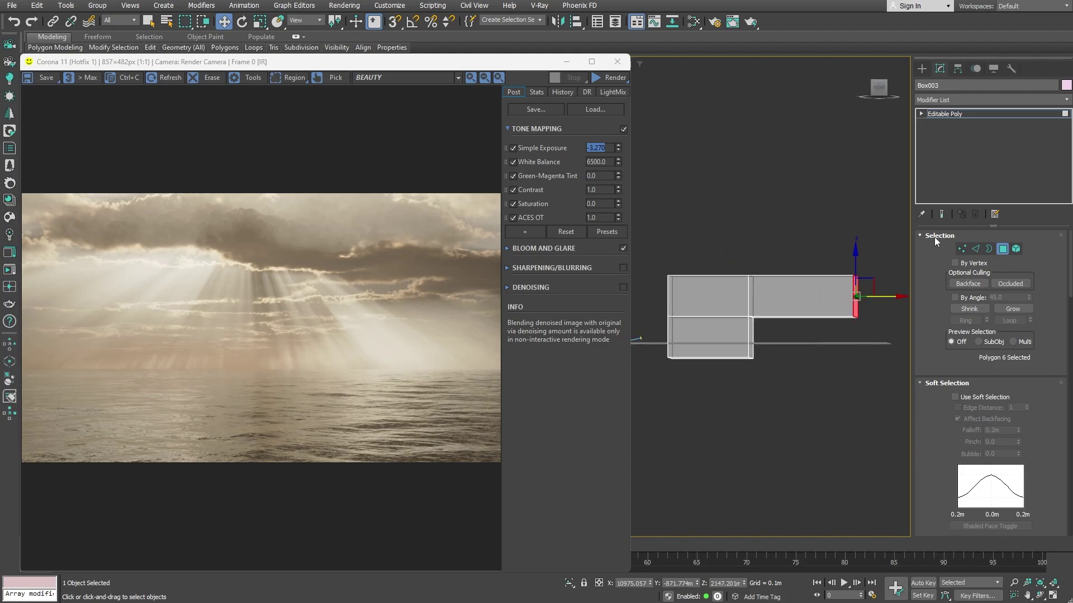
Step: Move the box's vertices sideways and up to skew it into a slanted, stepped profile
{"action": "key", "text": "1"}
{"action": "left_click", "coordinate": [668, 276]}
{"action": "left_click_drag", "start_coordinate": [701, 280], "coordinate": [722, 280]}
{"action": "left_click", "coordinate": [669, 317]}
{"action": "left_click_drag", "start_coordinate": [699, 322], "coordinate": [710, 322]}
{"action": "left_click", "coordinate": [668, 358]}
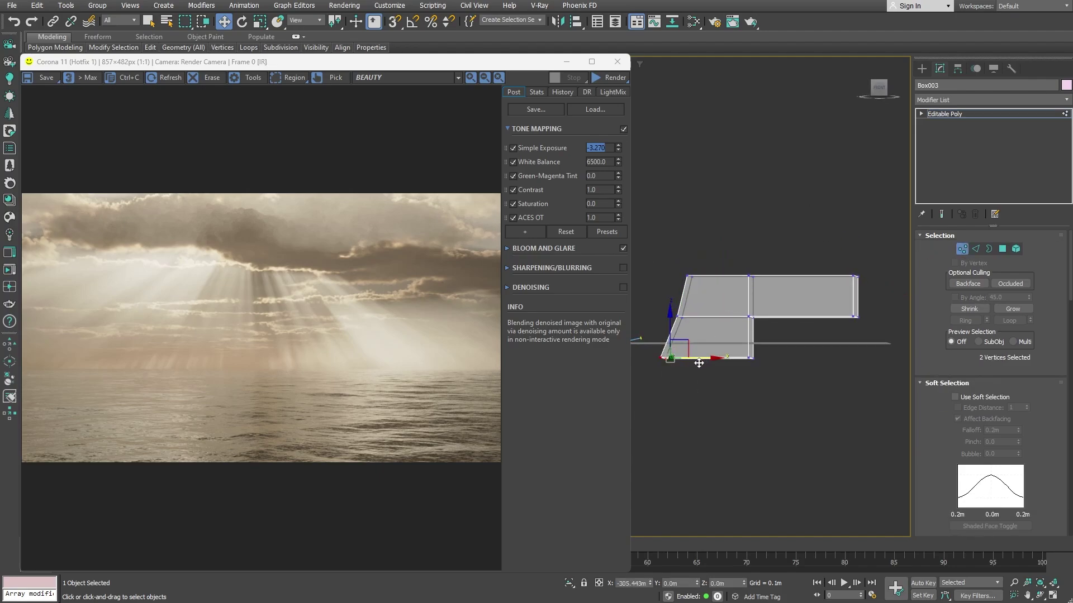
{"action": "left_click_drag", "start_coordinate": [689, 275], "coordinate": [694, 275]}
{"action": "left_click_drag", "start_coordinate": [855, 316], "coordinate": [857, 302]}
Step: Delete the top's middle vertical edge, select Fog_Box and restart the interactive render
{"action": "left_click", "coordinate": [974, 249]}
{"action": "left_click", "coordinate": [749, 296]}
{"action": "key", "text": "BackSpace"}
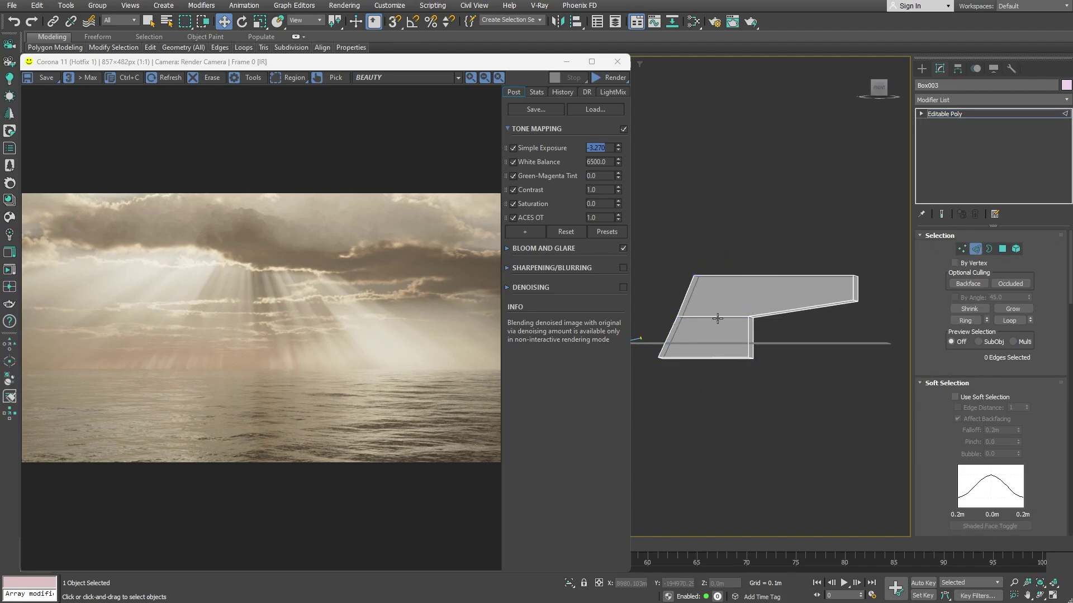
{"action": "left_click", "coordinate": [743, 324]}
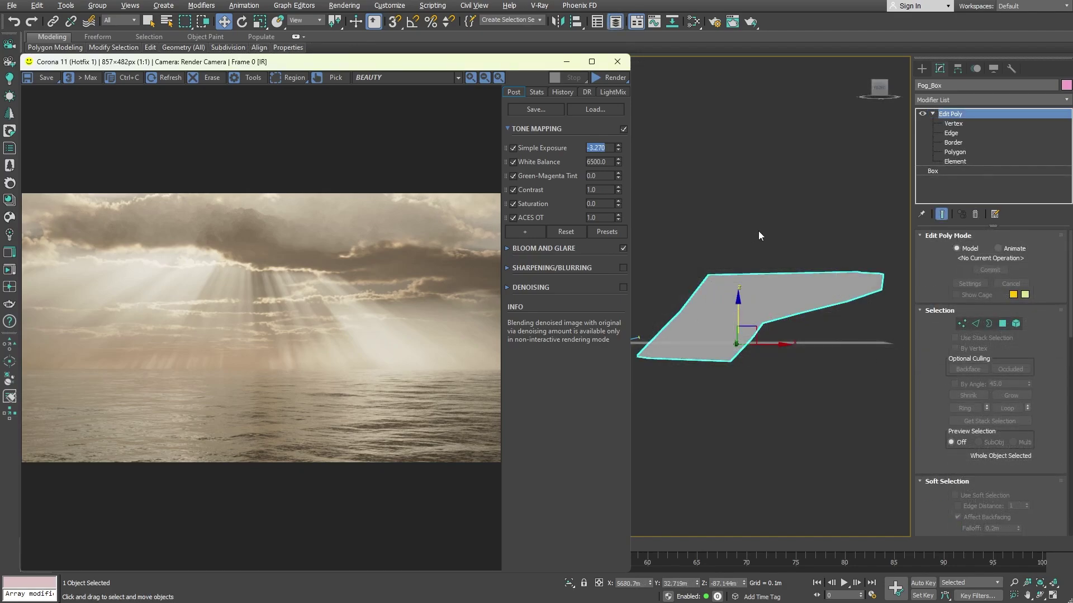
{"action": "left_click", "coordinate": [620, 81]}
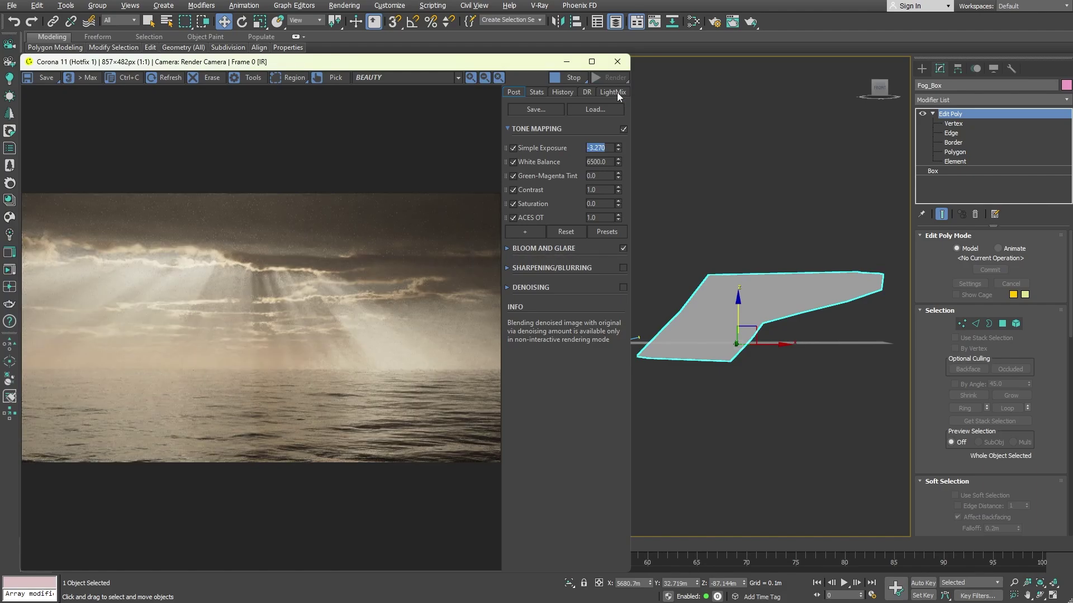
Step: Turn on the Mountains layer's visibility in the Layer Explorer, then minimize the explorer
{"action": "left_click", "coordinate": [613, 22]}
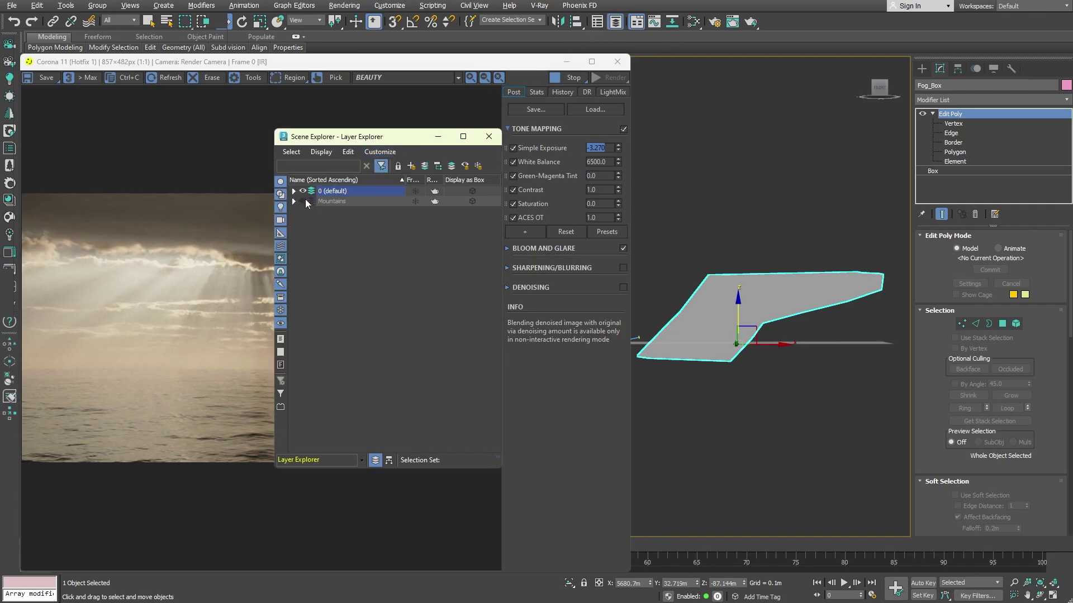
{"action": "left_click", "coordinate": [304, 200]}
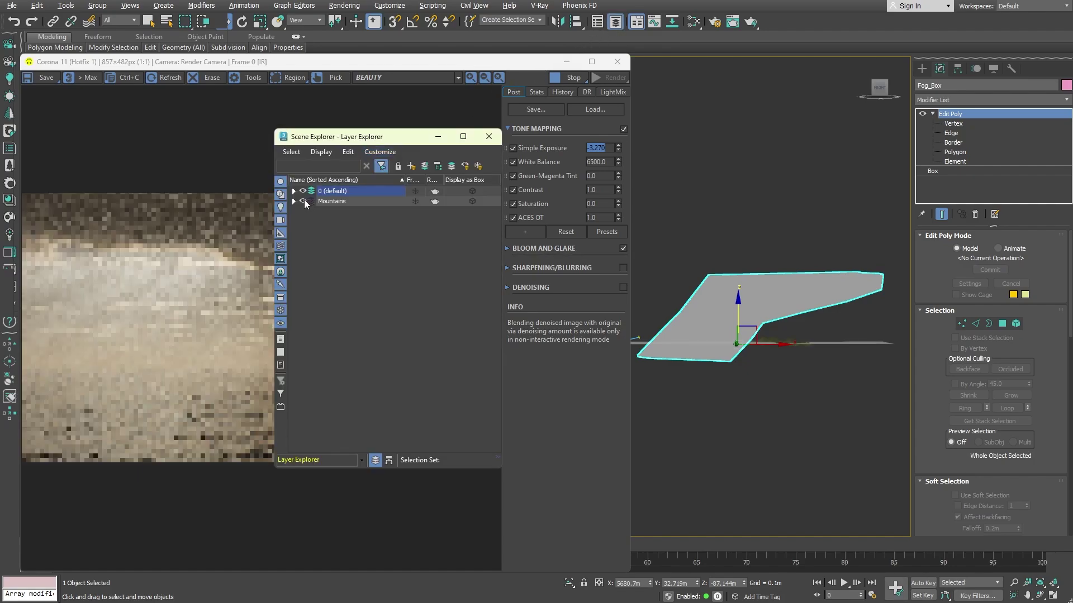
{"action": "left_click", "coordinate": [437, 139]}
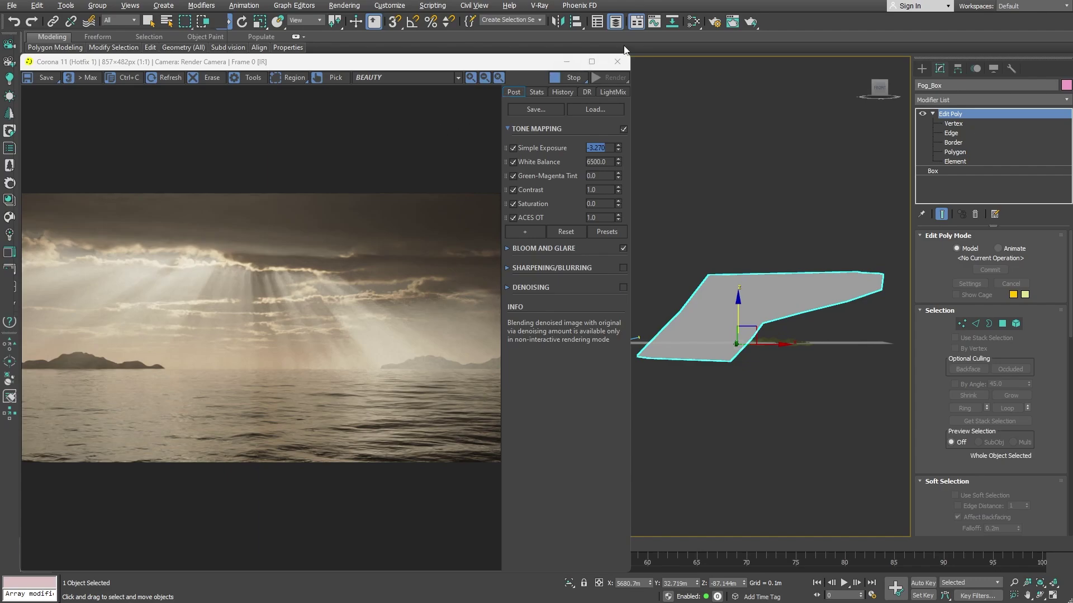
Step: Enable the CoronaSky Volume effect at scale 0.4, then close the Slate Material Editor
{"action": "left_click", "coordinate": [693, 22]}
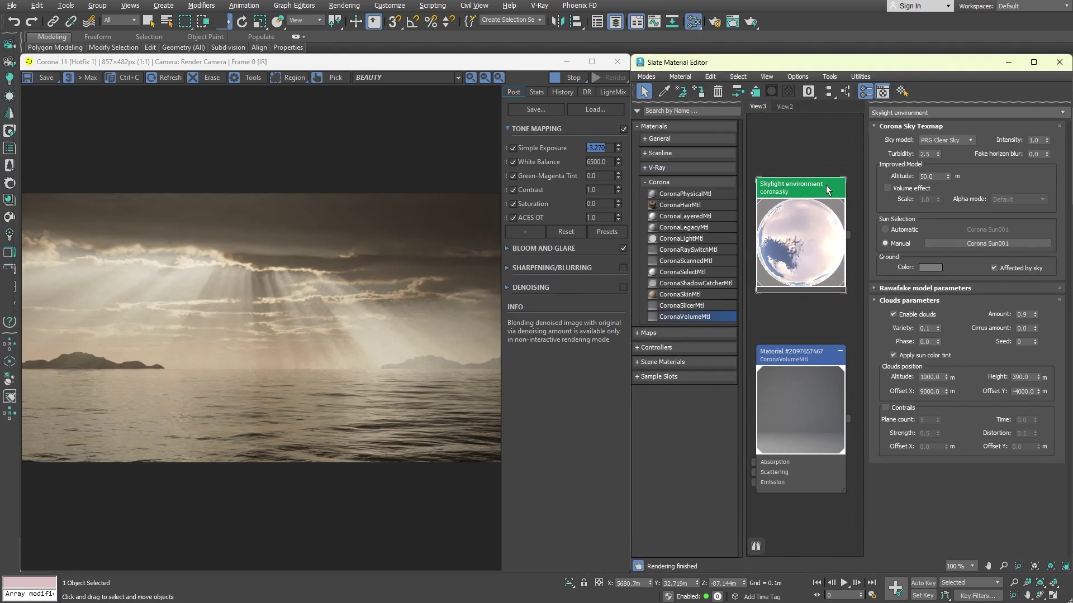
{"action": "left_click", "coordinate": [887, 188]}
{"action": "left_click", "coordinate": [924, 199]}
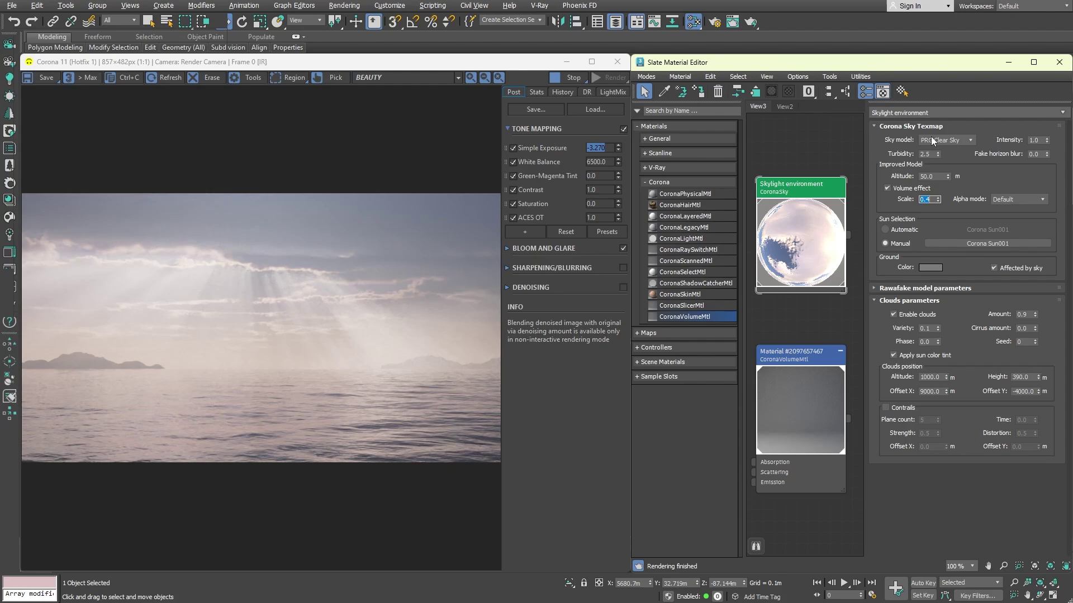
{"action": "left_click", "coordinate": [1001, 63]}
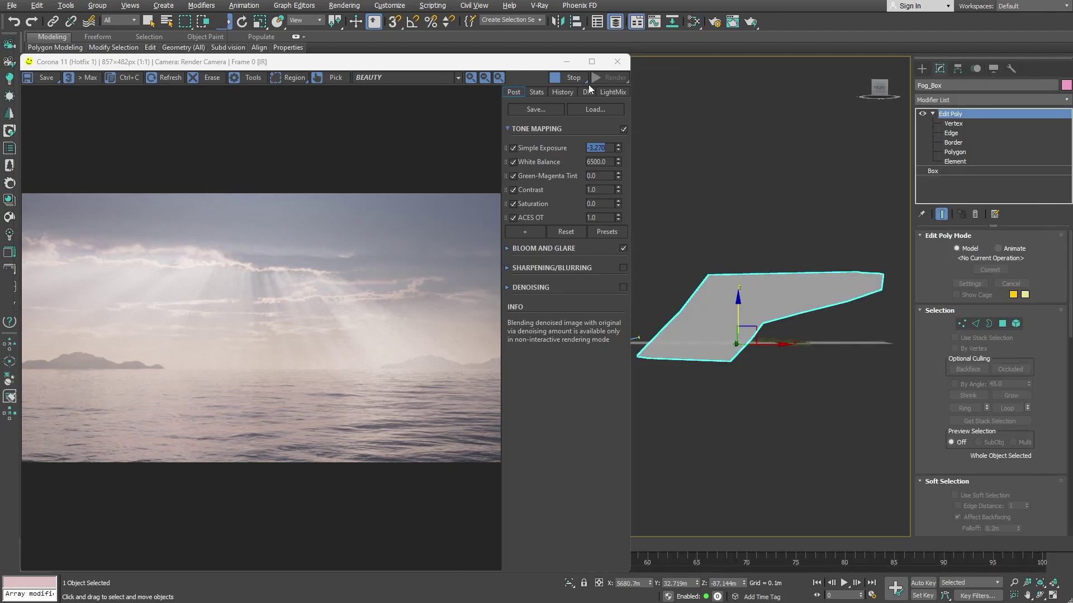
Step: Stop rendering, widen the VFB, and set White Balance 5377, Tint 0.116, ACES OT 0.796
{"action": "left_click", "coordinate": [575, 80]}
{"action": "left_click_drag", "start_coordinate": [629, 107], "coordinate": [909, 106]}
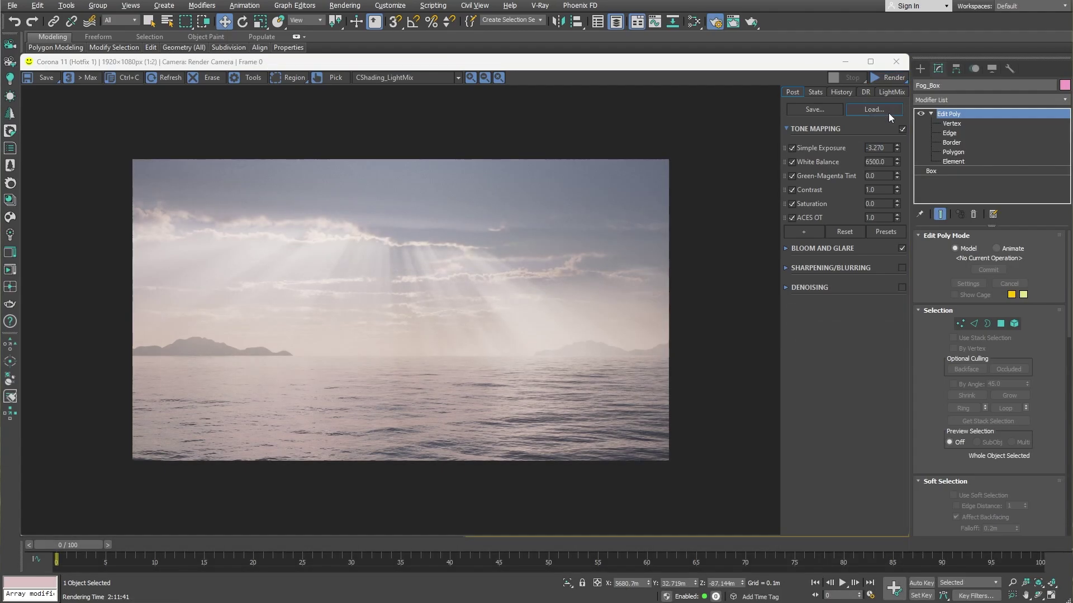
{"action": "double_click", "coordinate": [876, 162]}
{"action": "type", "text": "5377"}
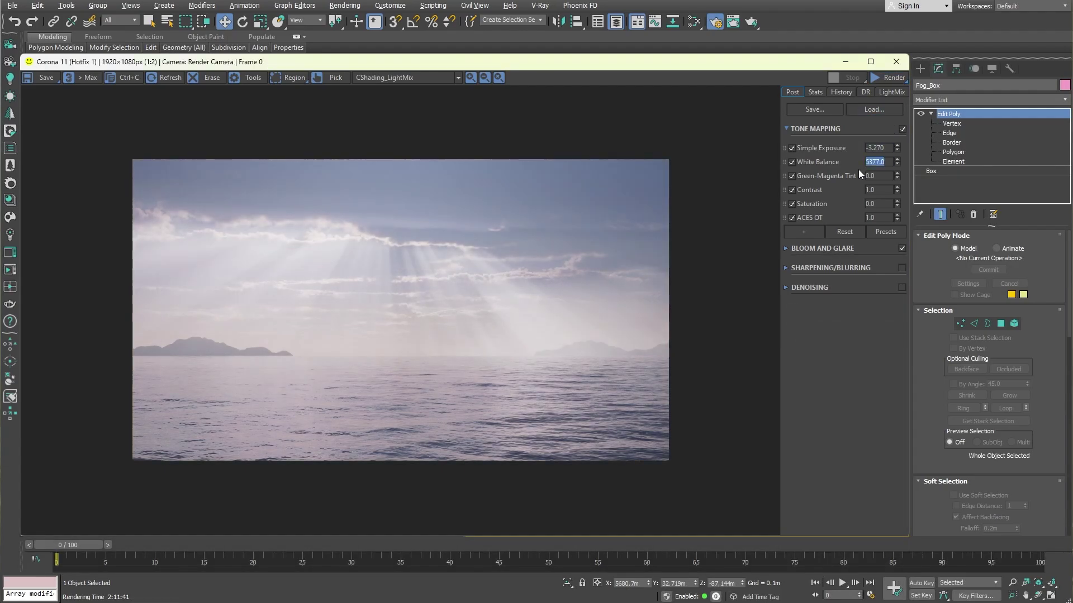
{"action": "double_click", "coordinate": [889, 175]}
{"action": "type", "text": "0.116"}
{"action": "double_click", "coordinate": [878, 217]}
{"action": "type", "text": "0.796"}
Step: Add a Curves tone-mapping operator and raise its curve to brighten the image
{"action": "left_click", "coordinate": [810, 232]}
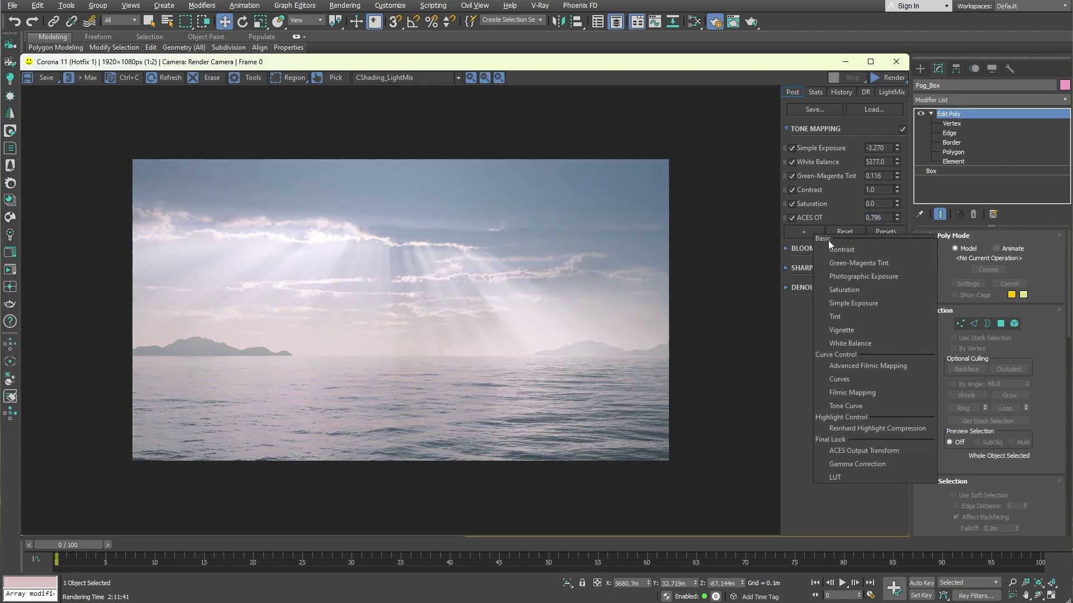
{"action": "left_click", "coordinate": [839, 379]}
{"action": "left_click_drag", "start_coordinate": [874, 266], "coordinate": [850, 296]}
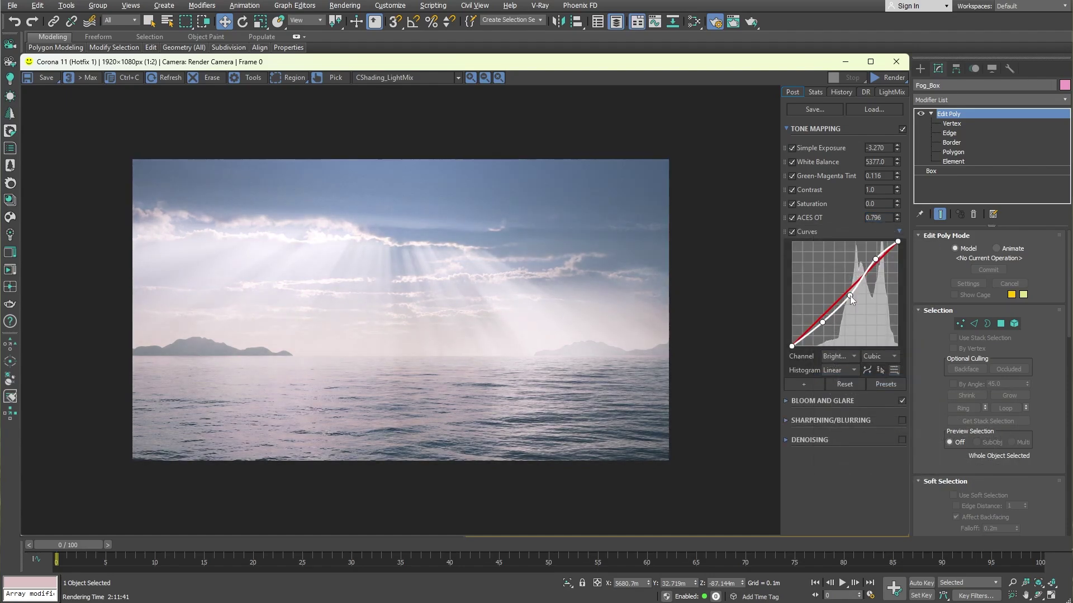
{"action": "left_click", "coordinate": [898, 232]}
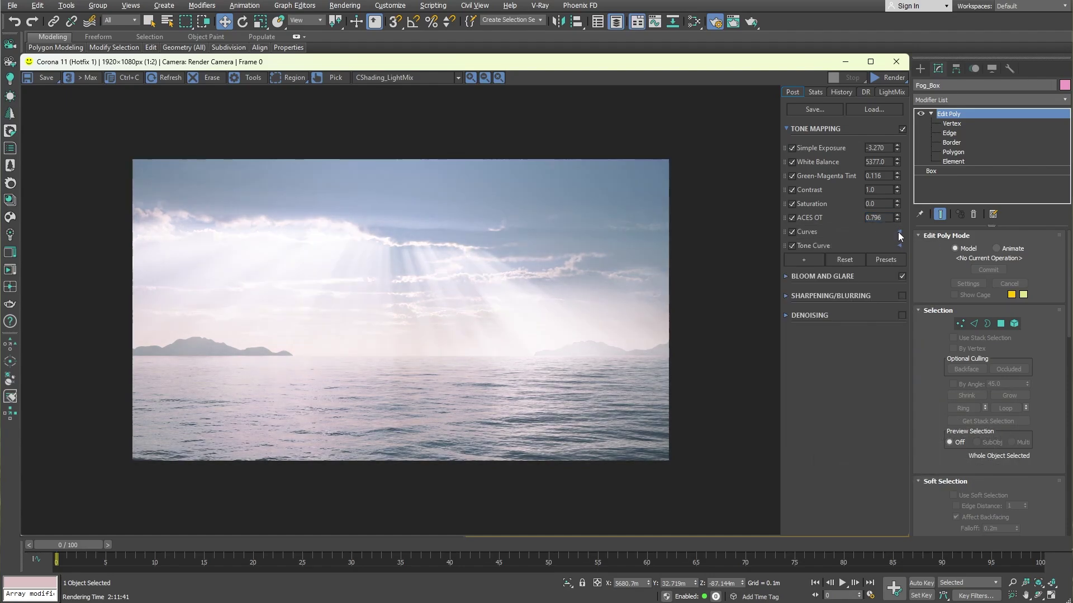
Step: In LightMix, make Corona Sun001 orange and the Rest light dark blue-grey
{"action": "left_click", "coordinate": [891, 91]}
{"action": "left_click", "coordinate": [896, 120]}
{"action": "key", "text": "Escape"}
{"action": "left_click", "coordinate": [896, 120]}
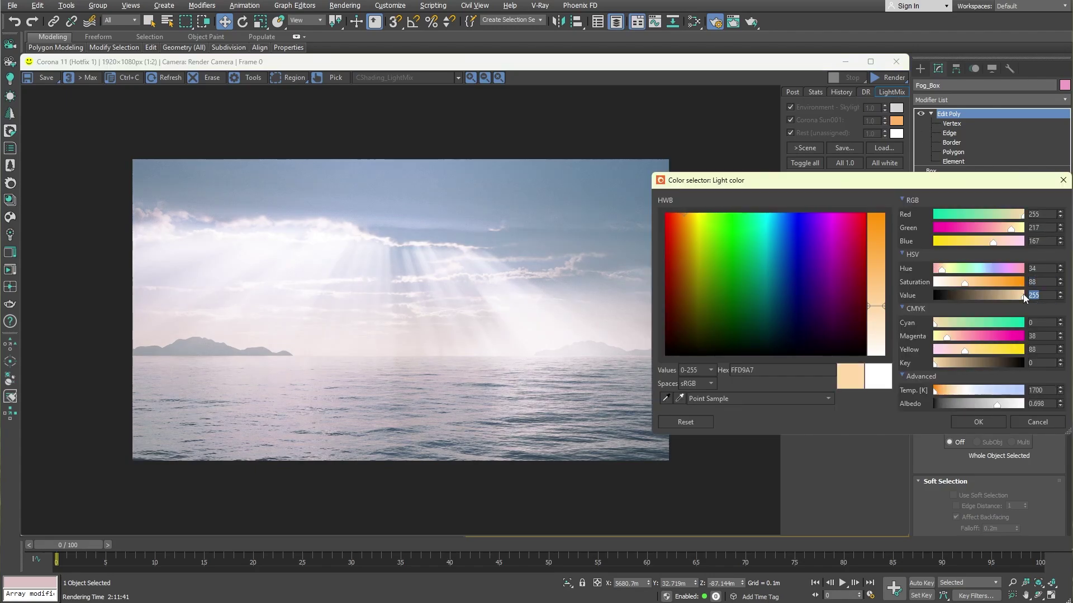
{"action": "left_click", "coordinate": [896, 133]}
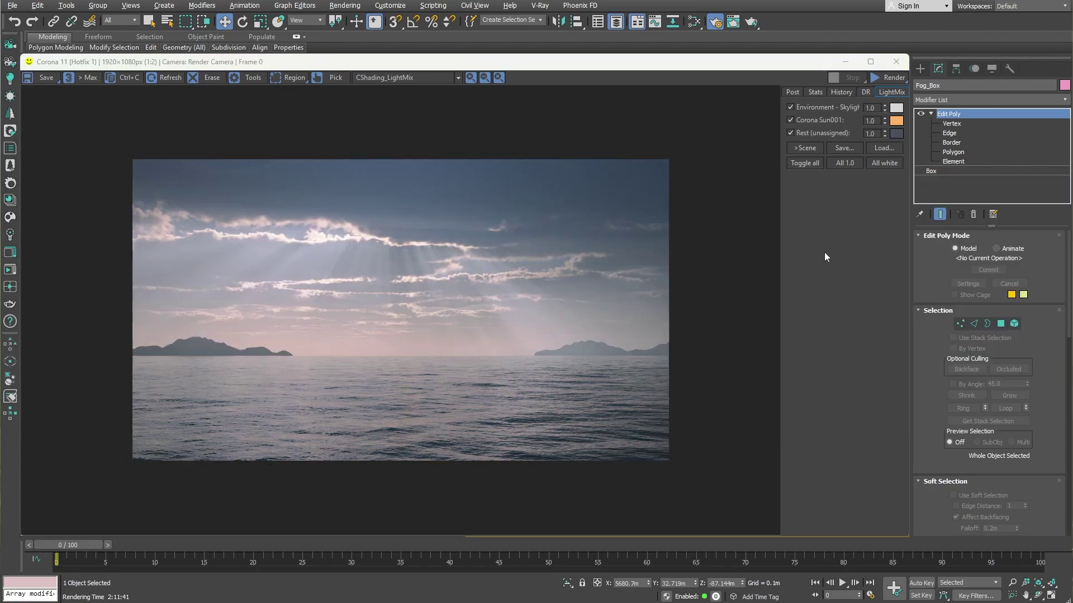
Step: Expand the Curves adjustment and shape an S-curve to add contrast
{"action": "left_click", "coordinate": [792, 92]}
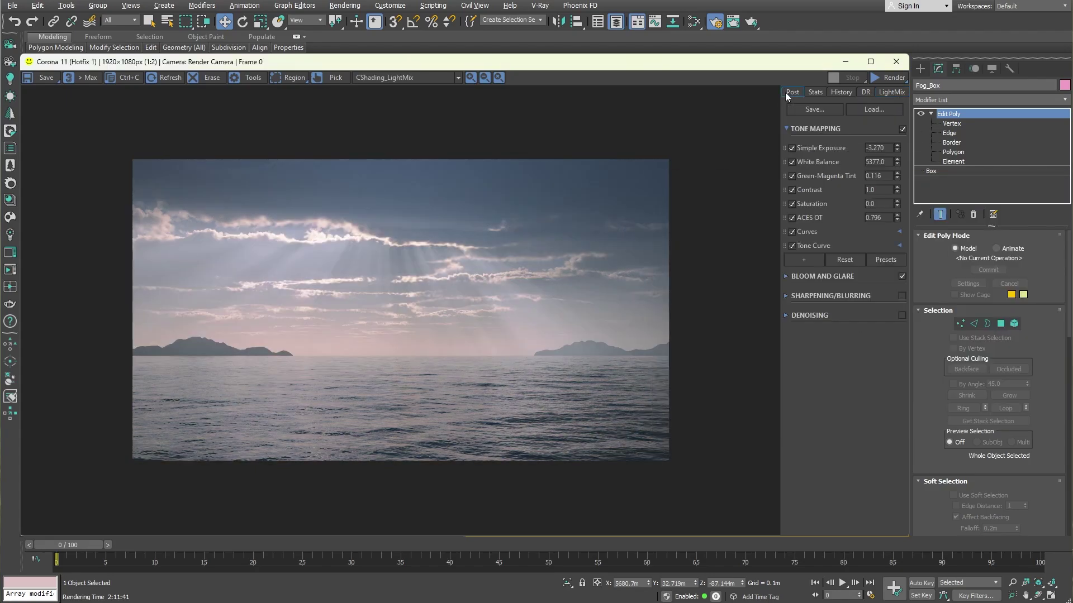
{"action": "left_click", "coordinate": [900, 232]}
{"action": "left_click_drag", "start_coordinate": [874, 265], "coordinate": [872, 258]}
{"action": "left_click_drag", "start_coordinate": [830, 316], "coordinate": [824, 325]}
{"action": "left_click_drag", "start_coordinate": [873, 258], "coordinate": [870, 259]}
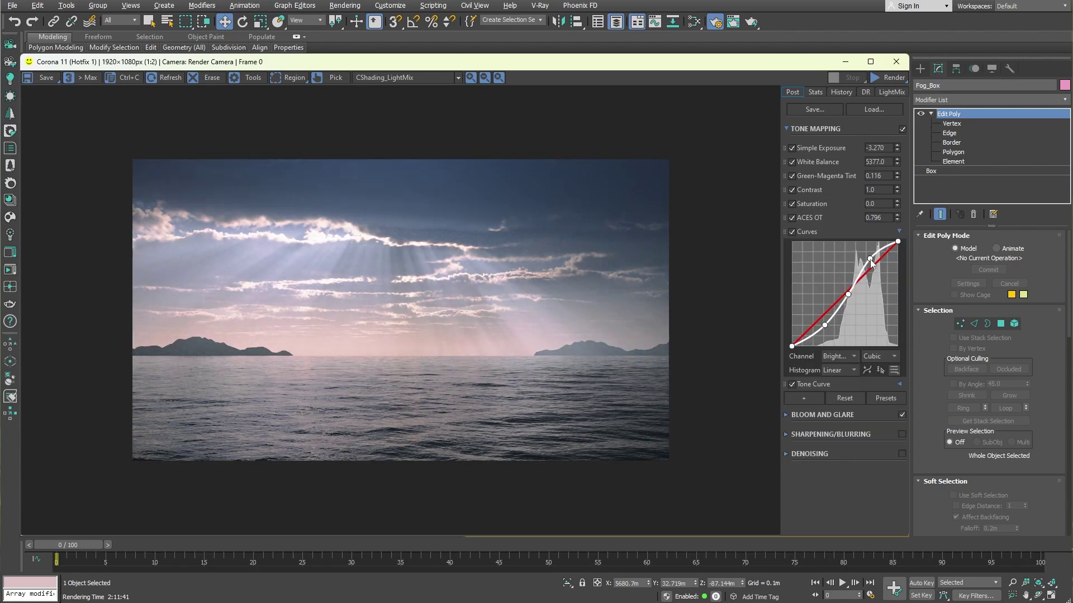